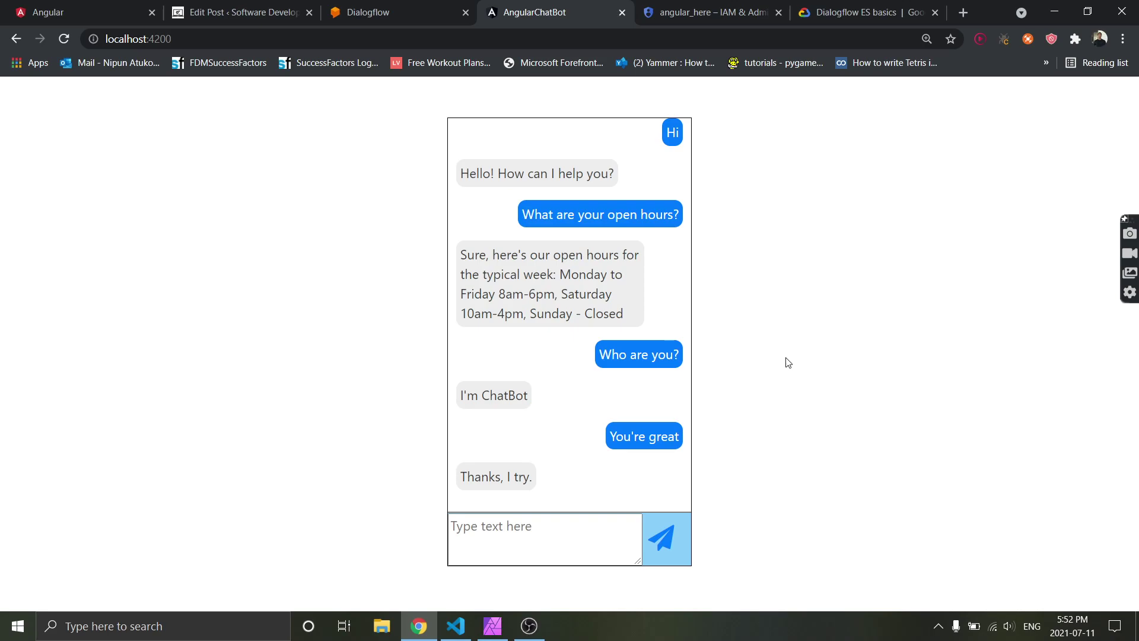
Step: Review the Dialogflow API interaction diagram in the documentation, the demo chatbot conversation and the angular_here service account's keys page
left_click(810, 11)
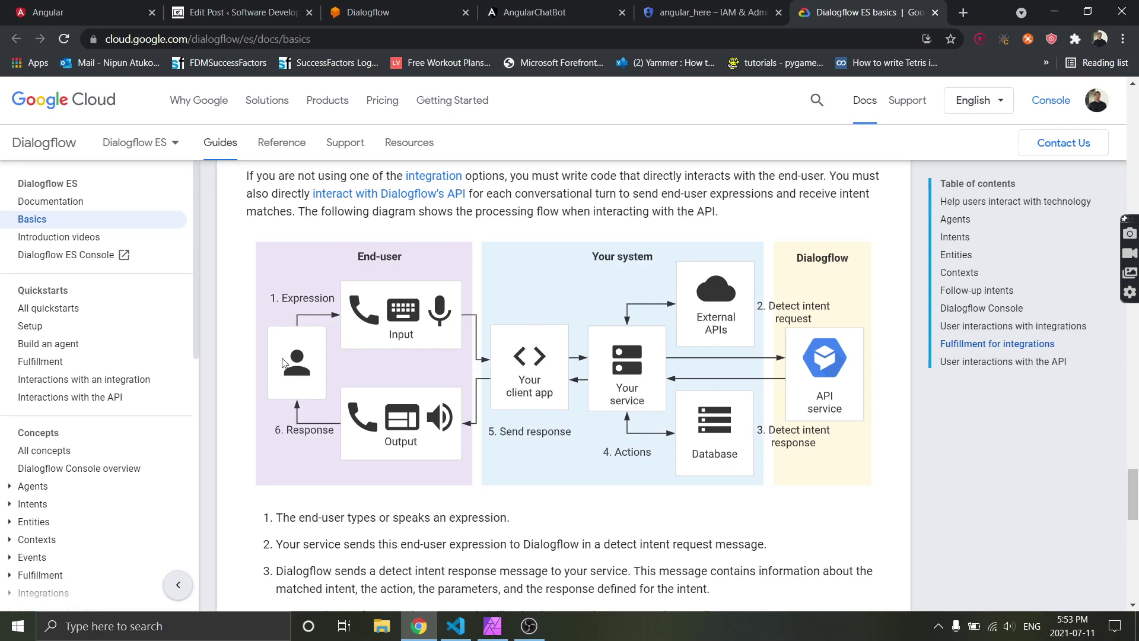
left_click(574, 7)
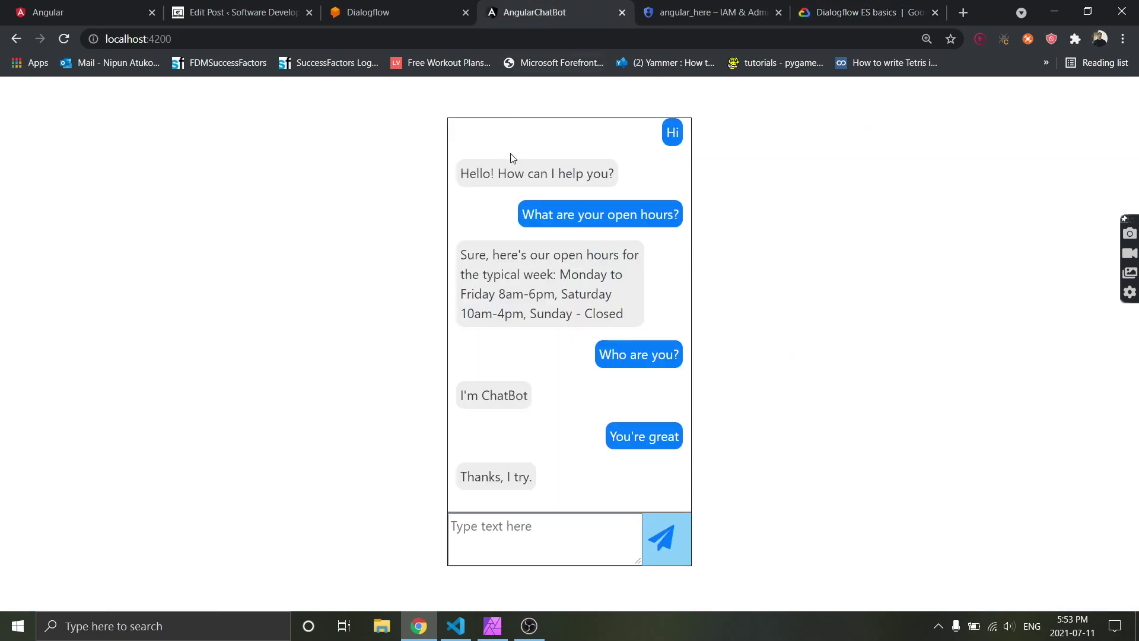
left_click(882, 14)
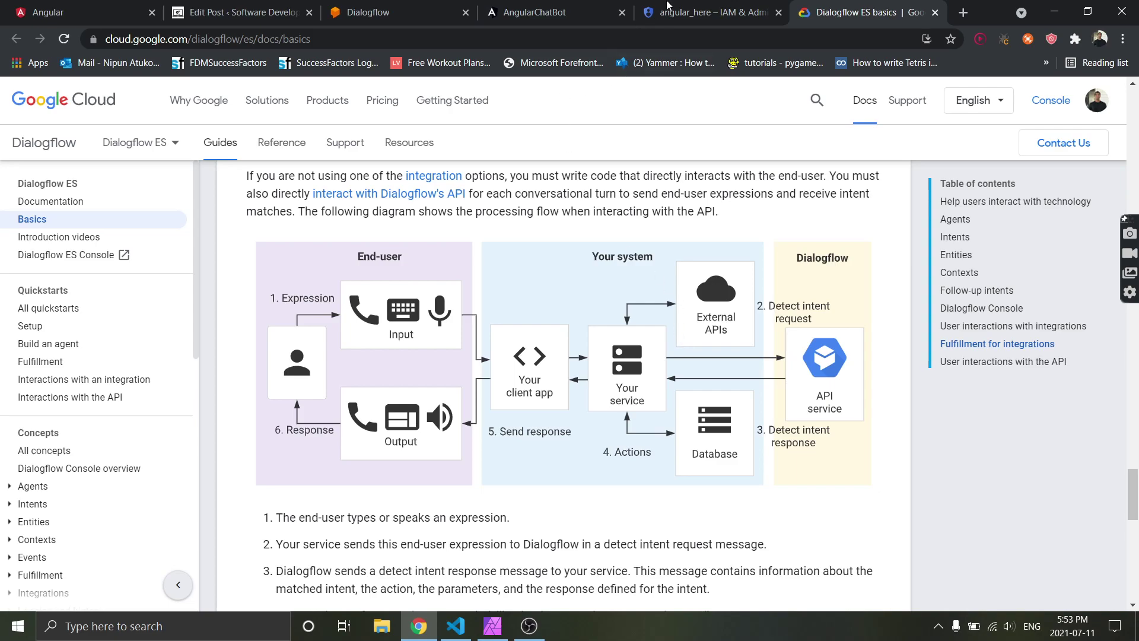
left_click(665, 9)
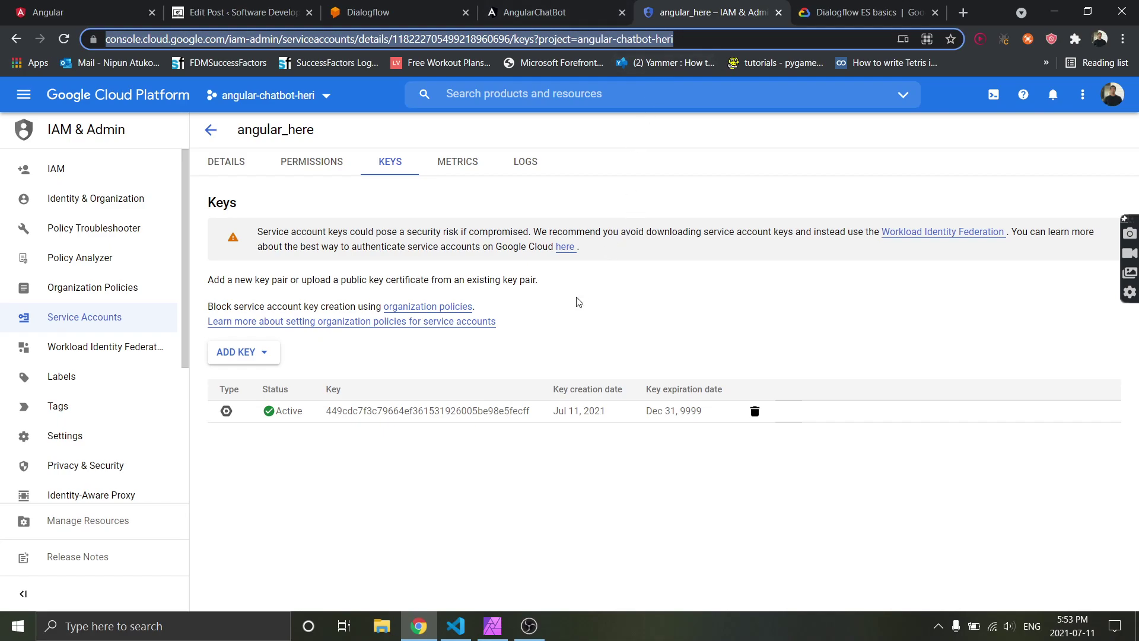
Step: Create a Dialogflow agent named angular_chatbot with default language English, time zone America/Barbados and a new Google project
left_click(356, 11)
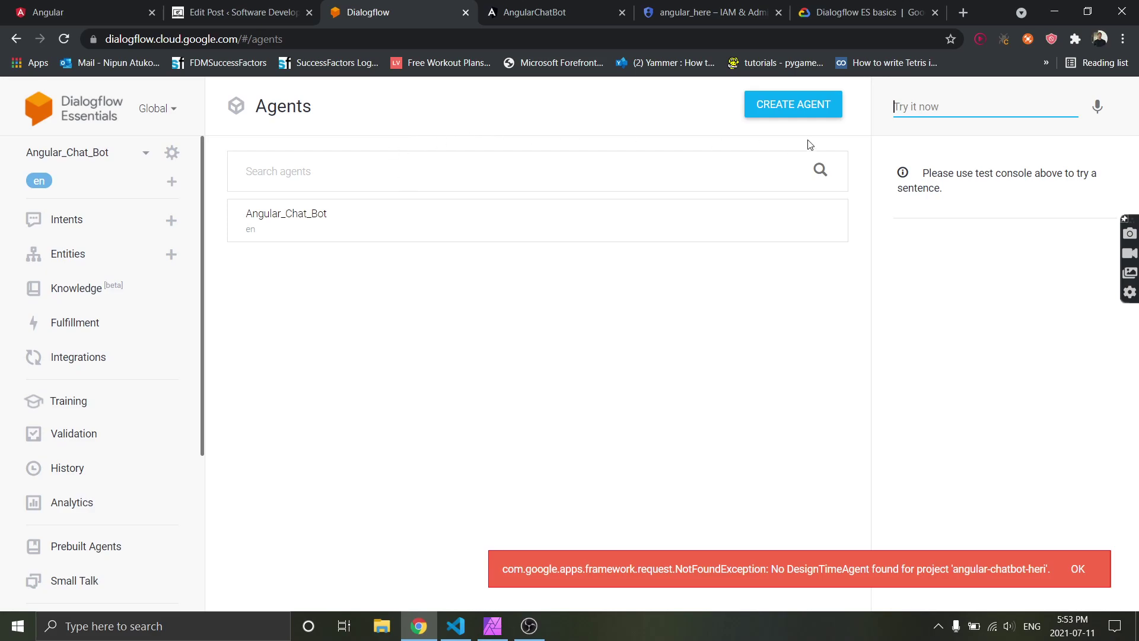
left_click(792, 106)
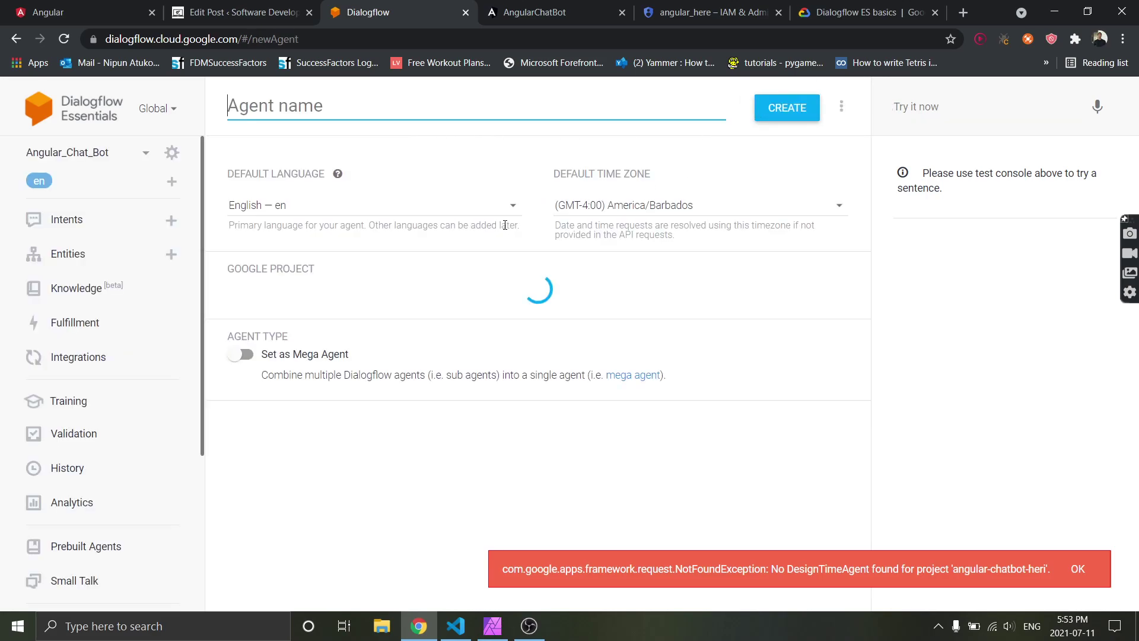
left_click(300, 106)
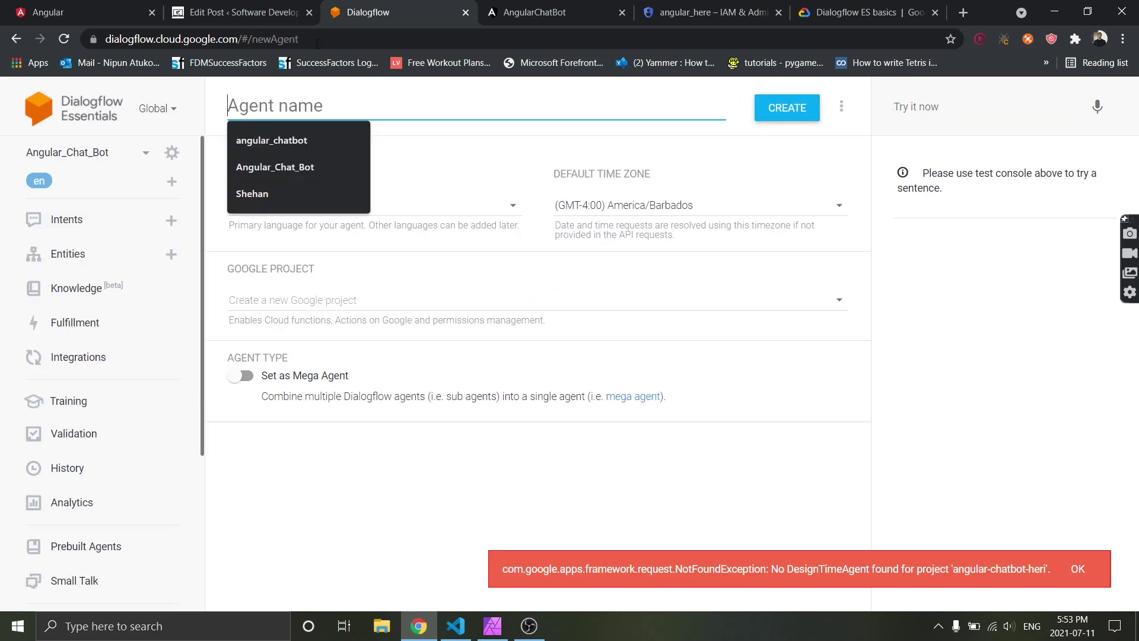
type("angular_chat")
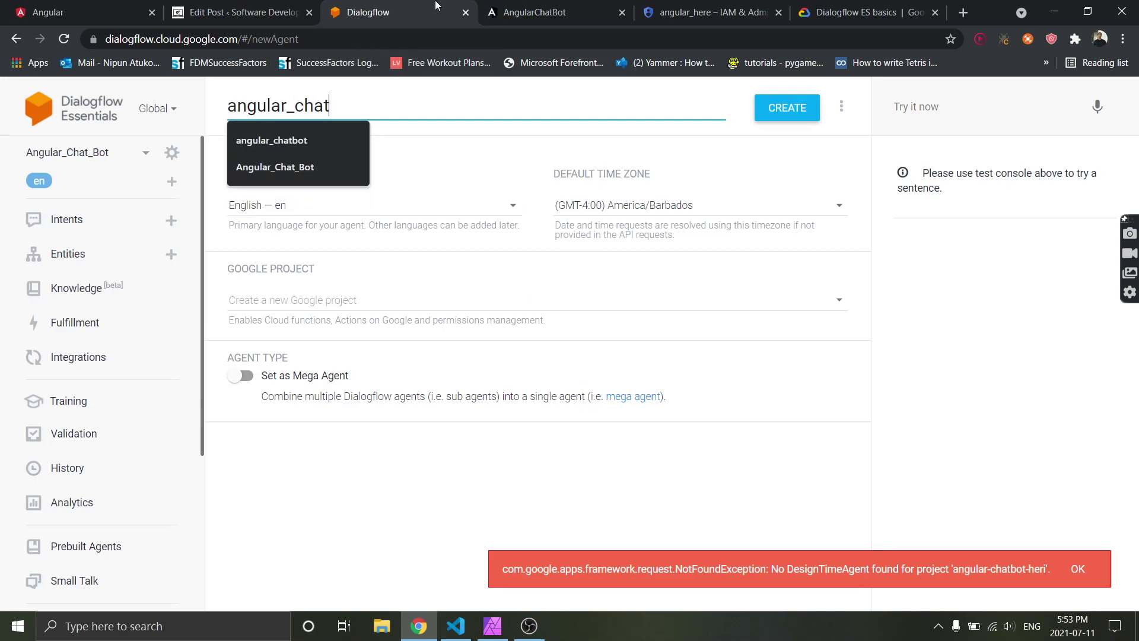
type("bot")
left_click(773, 112)
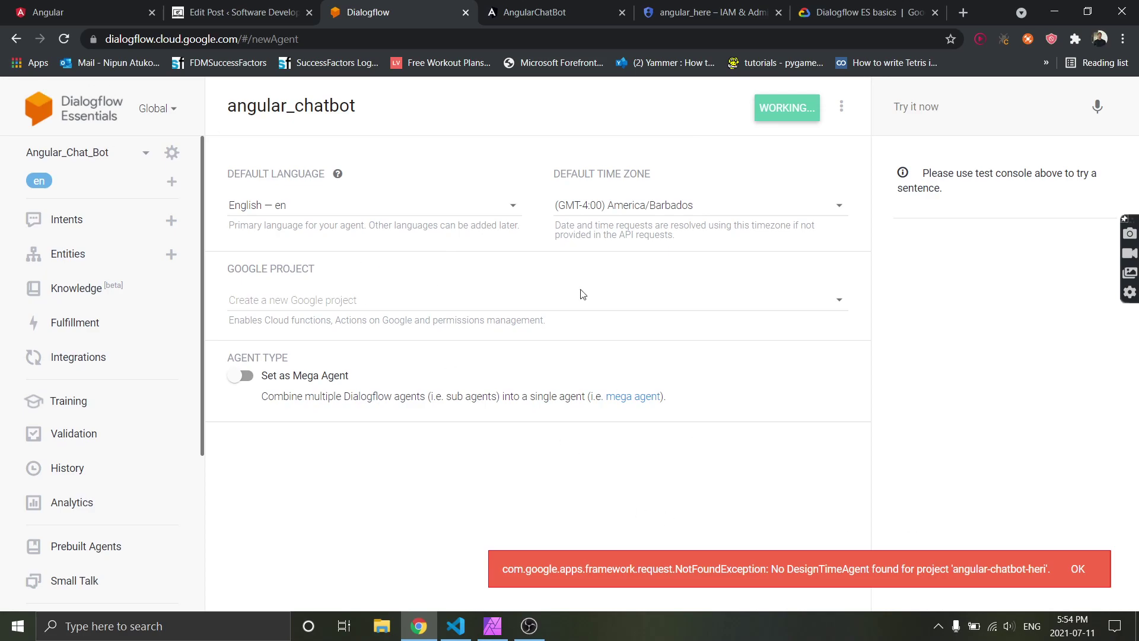
left_click(1077, 569)
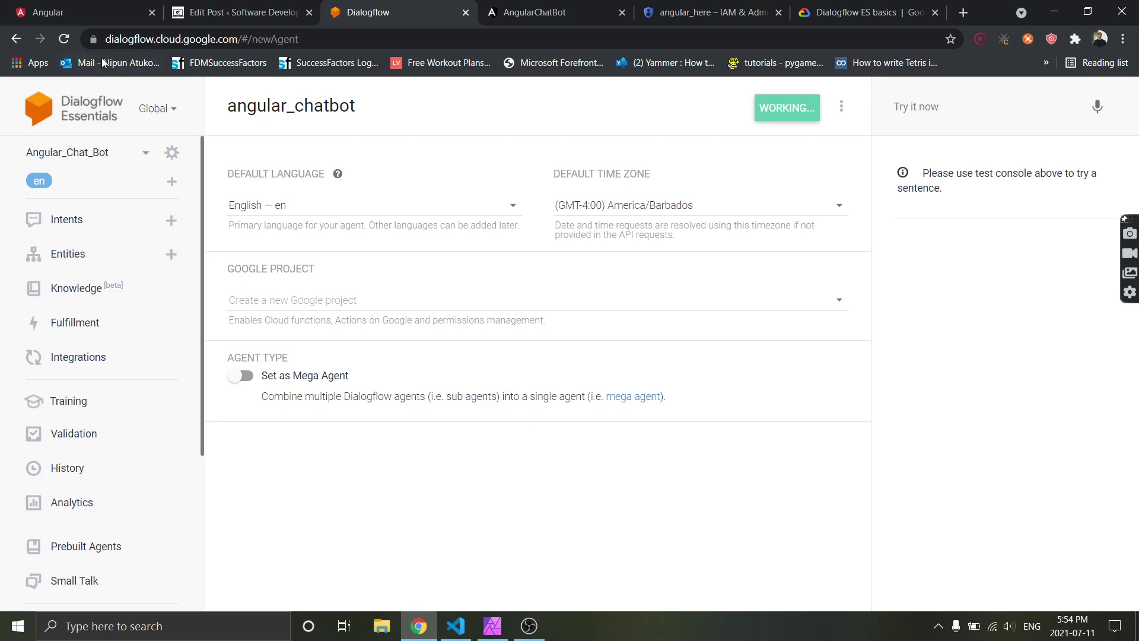
Step: Reload the Dialogflow page and switch to the angular_chatbot agent, discarding the unsaved new-agent form
left_click(64, 38)
left_click(635, 132)
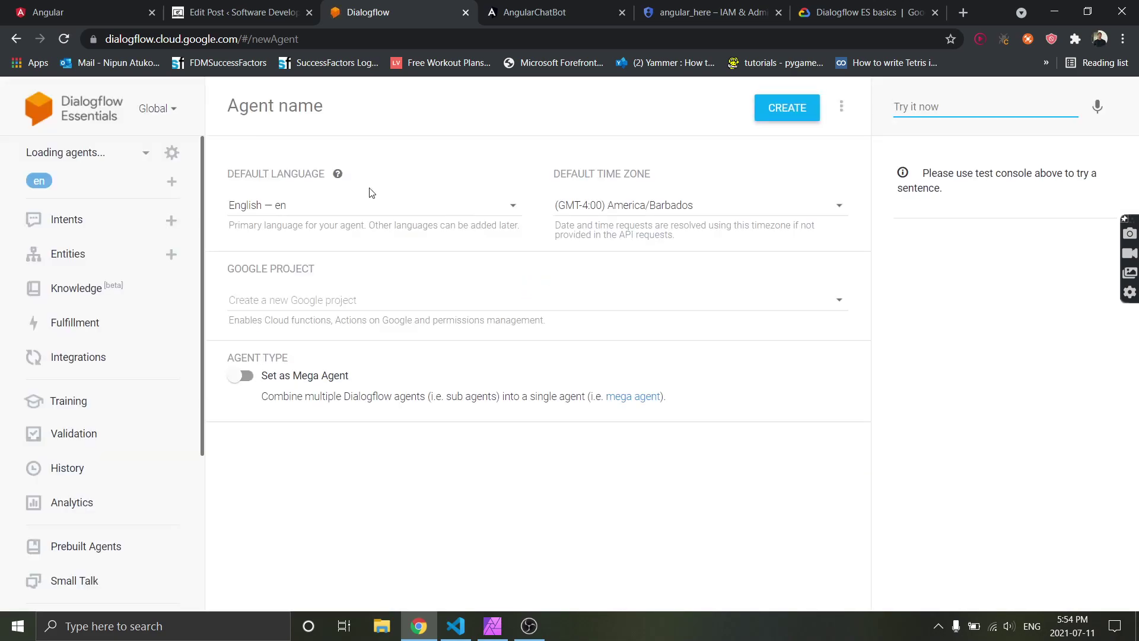
left_click(149, 152)
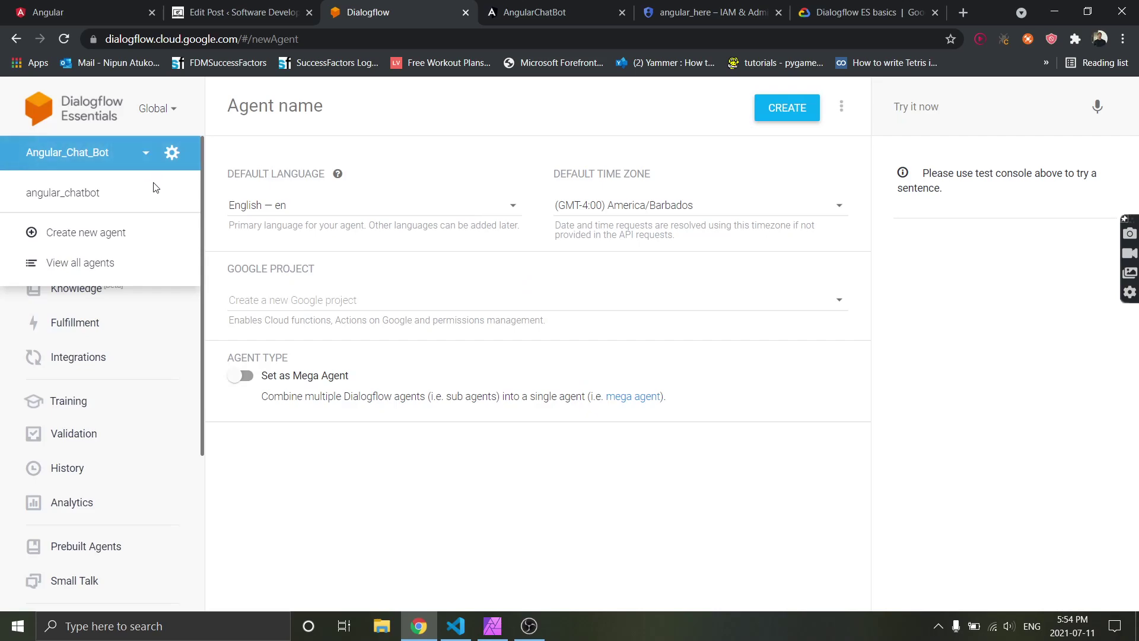
left_click(134, 202)
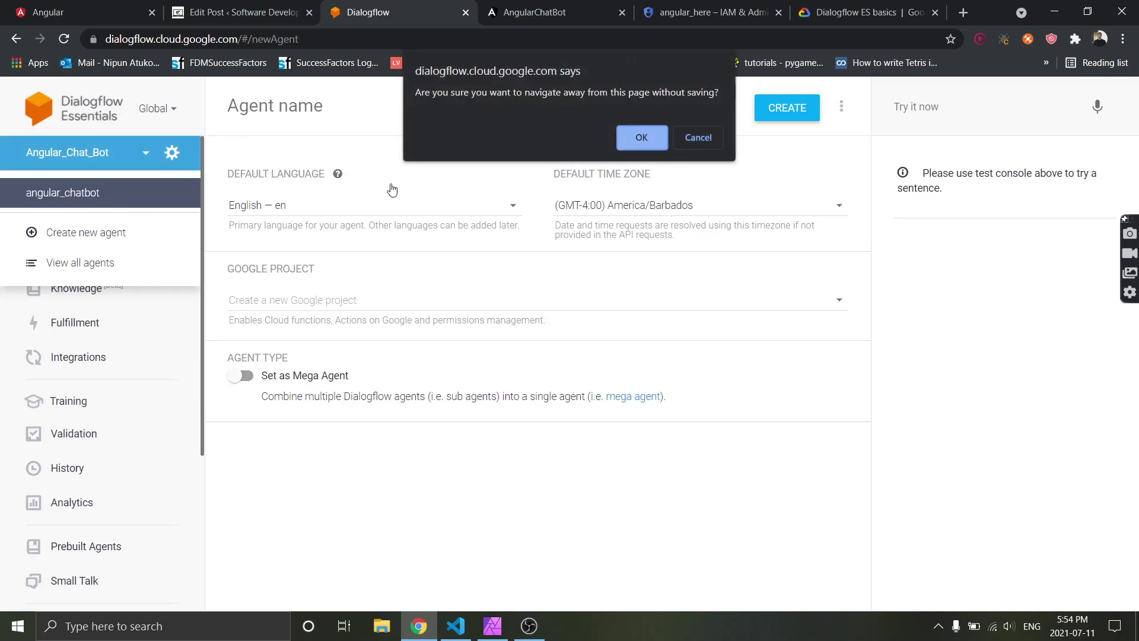
left_click(622, 137)
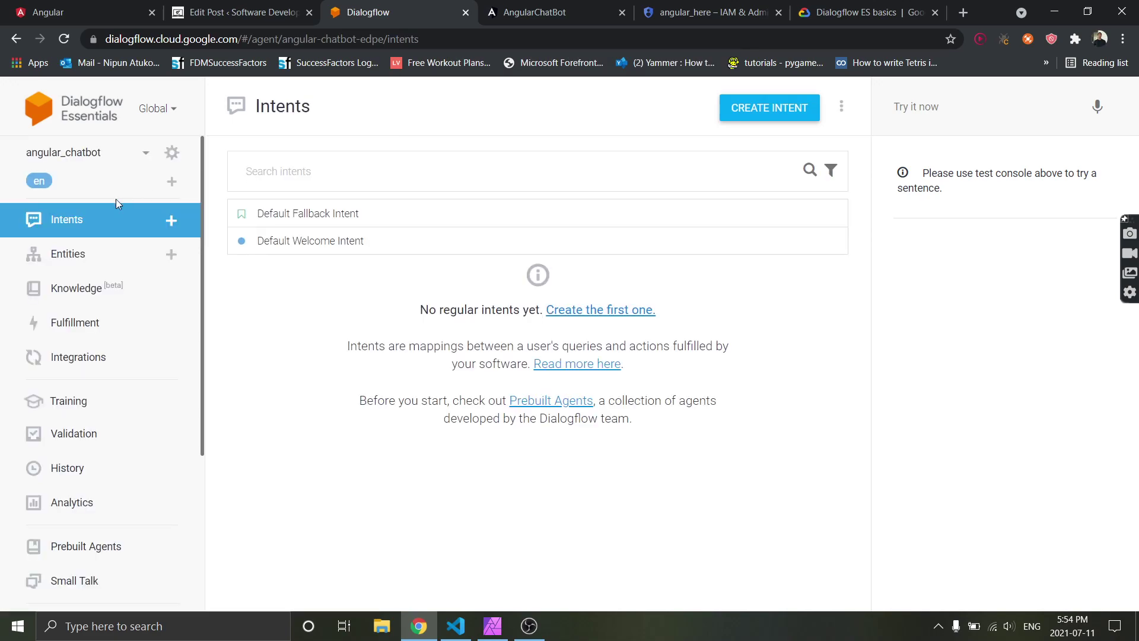
Step: Open the settings of the angular_chatbot agent from the list of all agents
left_click(121, 155)
left_click(105, 262)
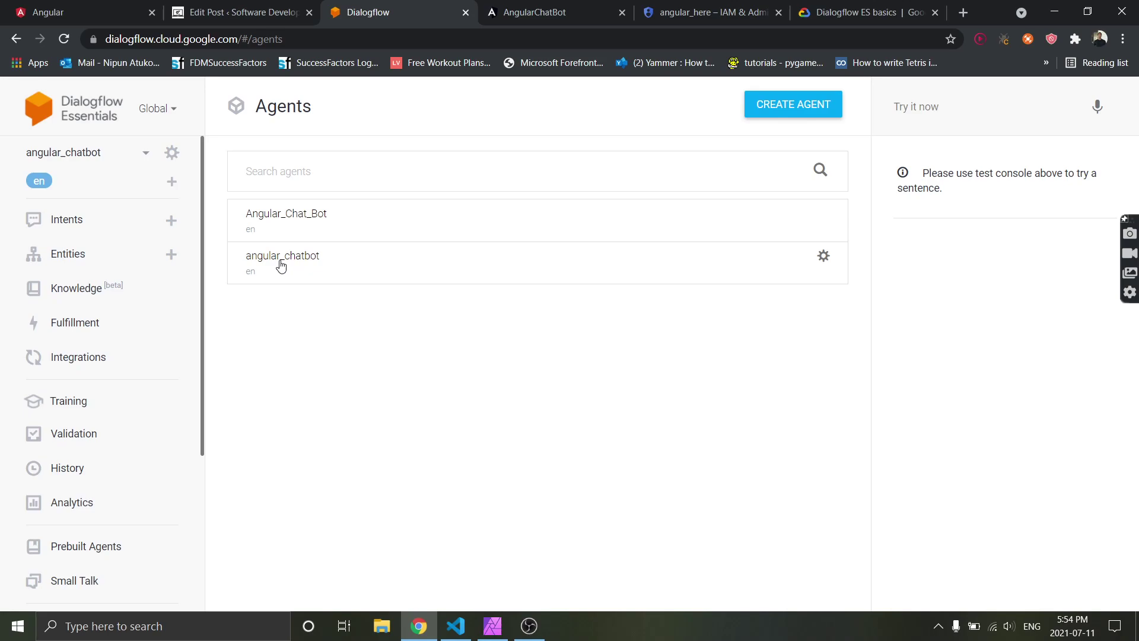
left_click(281, 261)
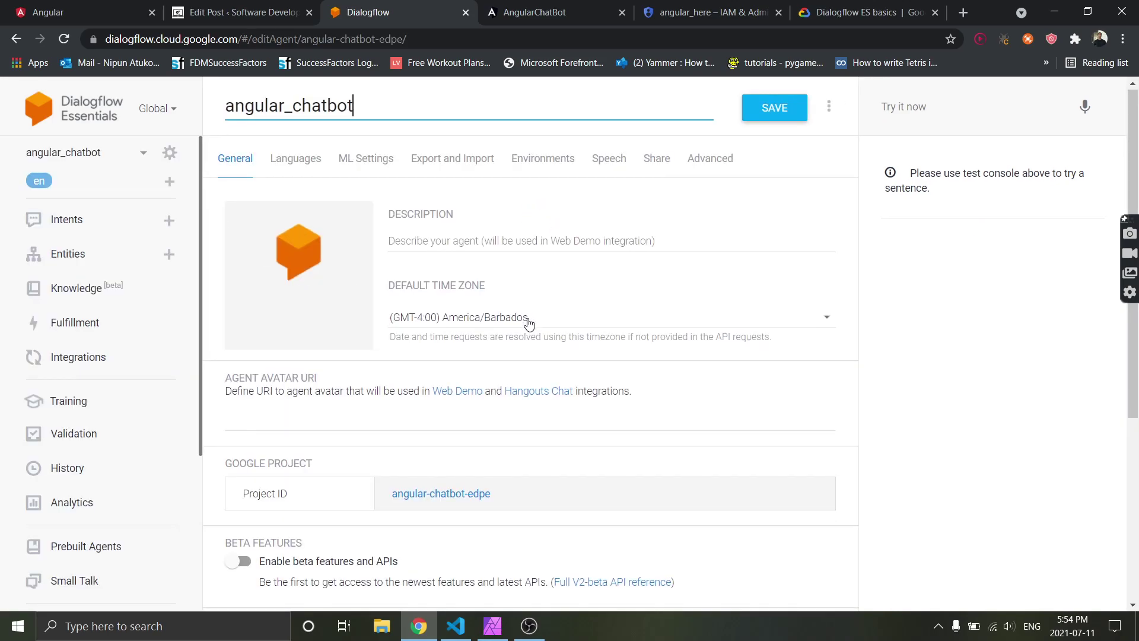
Step: Examine the Google project ID in the agent's general settings and compare it with the project in Google Cloud Platform
scroll(489, 350, "down", 1)
left_click_drag(240, 390, 364, 394)
left_click(363, 394)
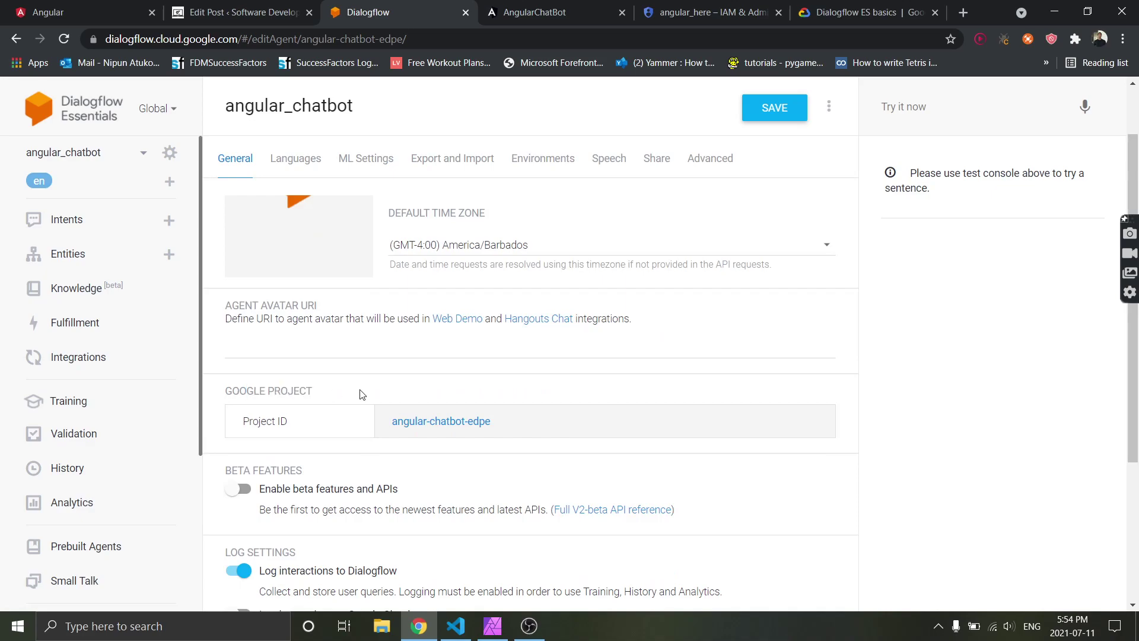
left_click_drag(226, 394, 343, 398)
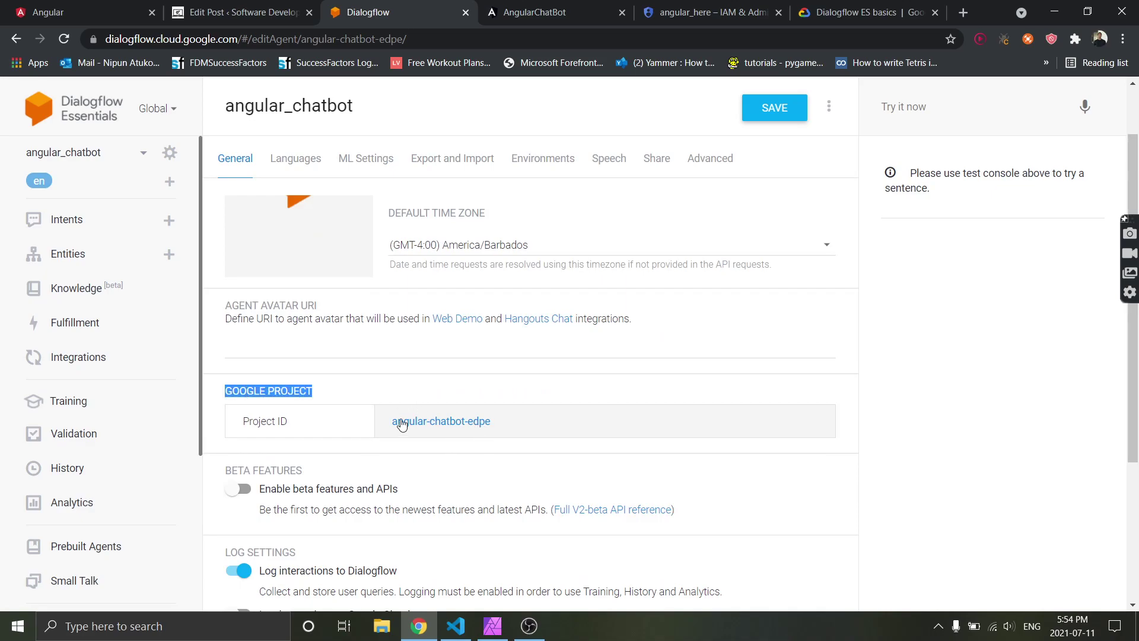
left_click_drag(504, 425, 368, 427)
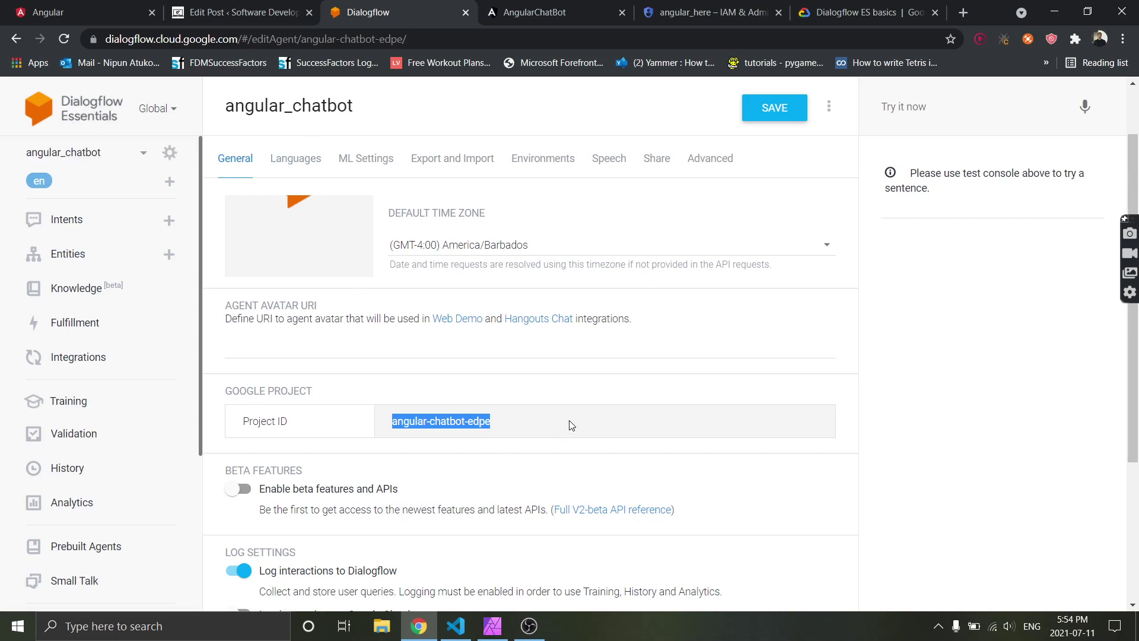
left_click(522, 428)
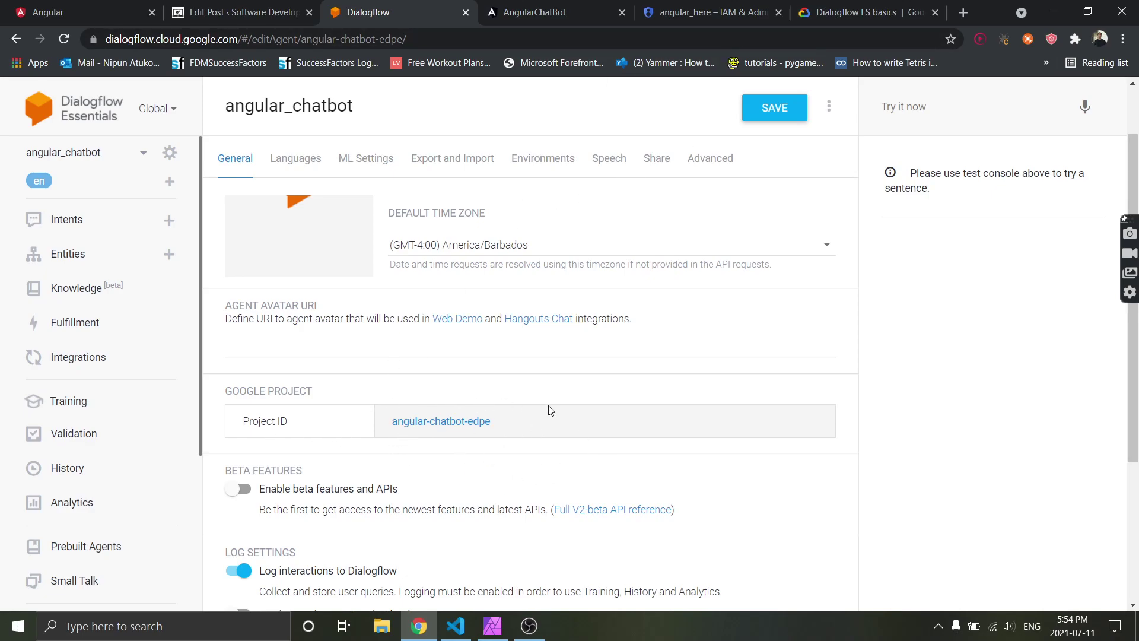
left_click(700, 11)
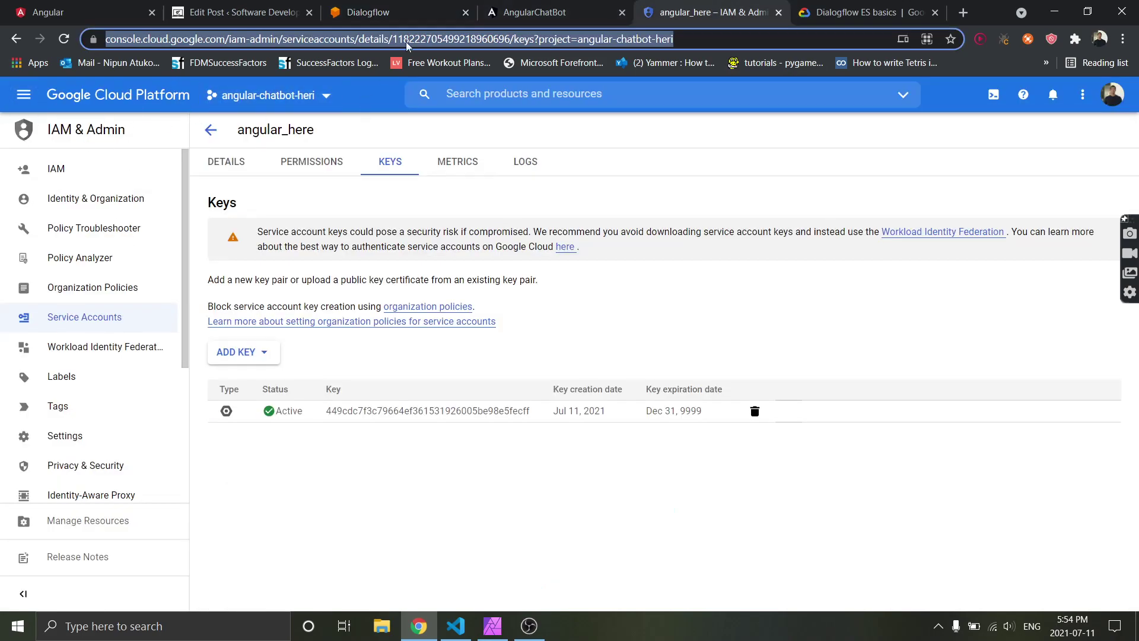
left_click(399, 7)
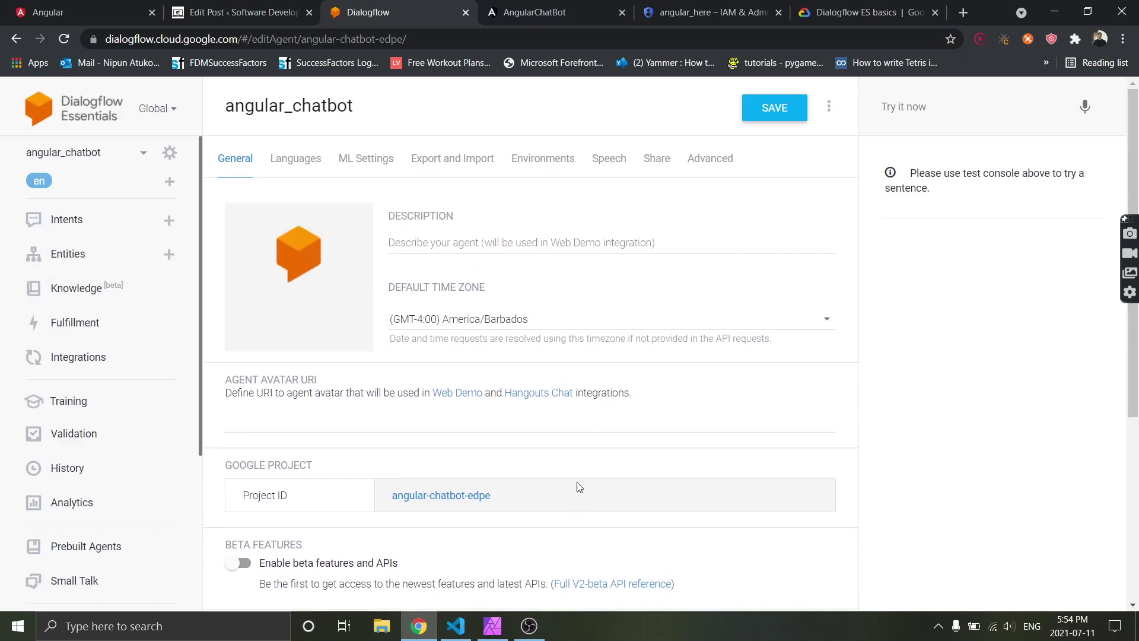
scroll(522, 444, "down", 3)
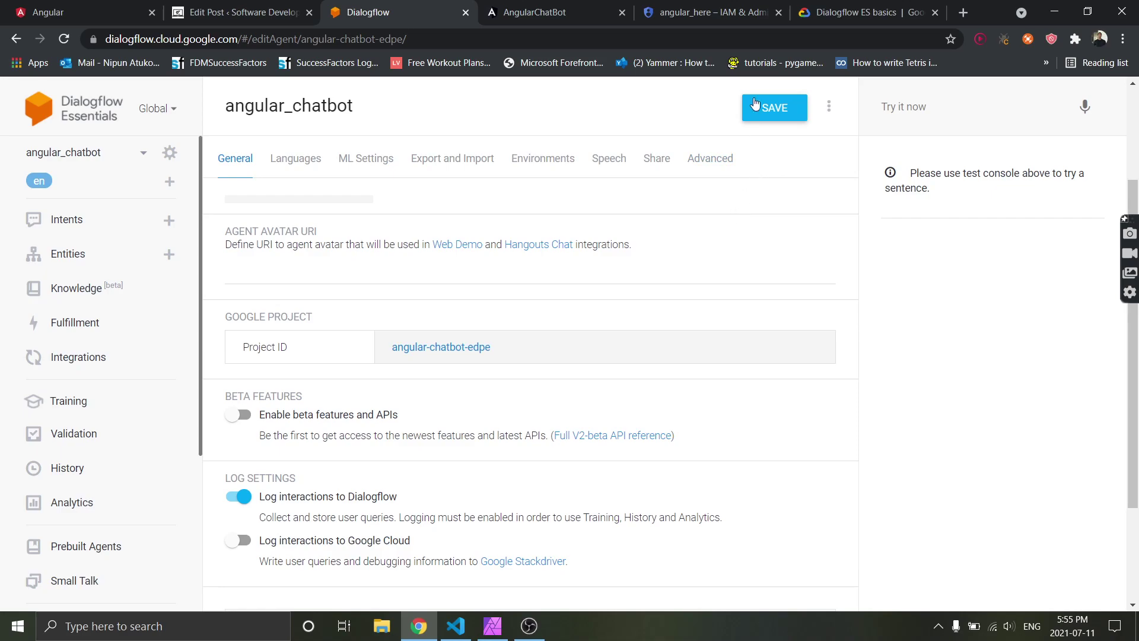
Step: Switch to the Google Cloud Platform home page and select the angular-chatbot-heri project
left_click(712, 12)
left_click(83, 94)
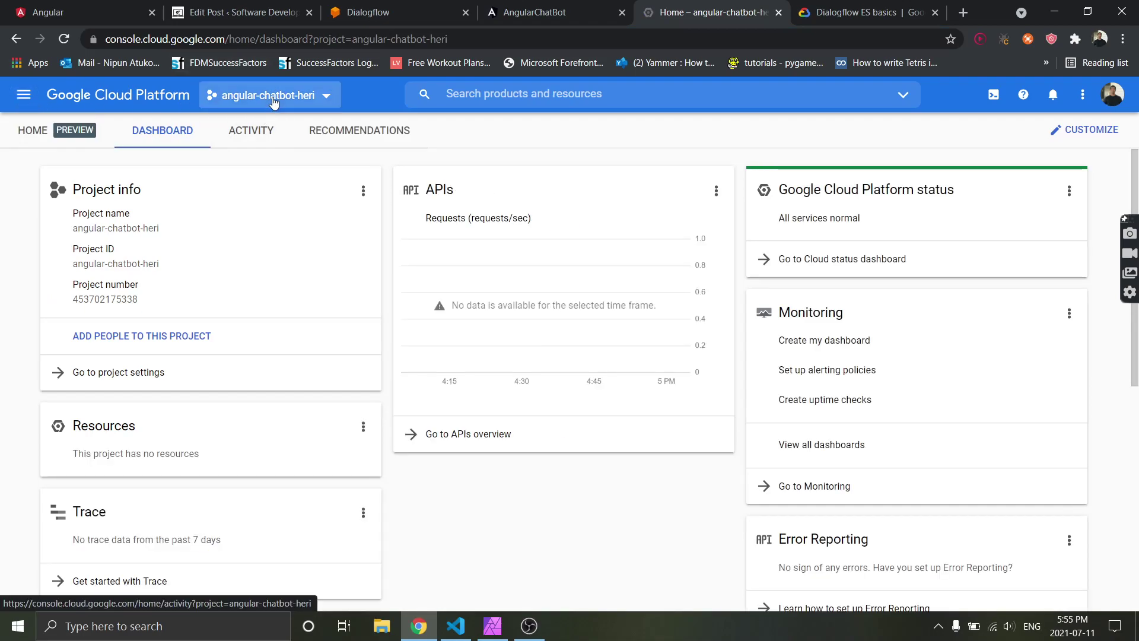
left_click(320, 104)
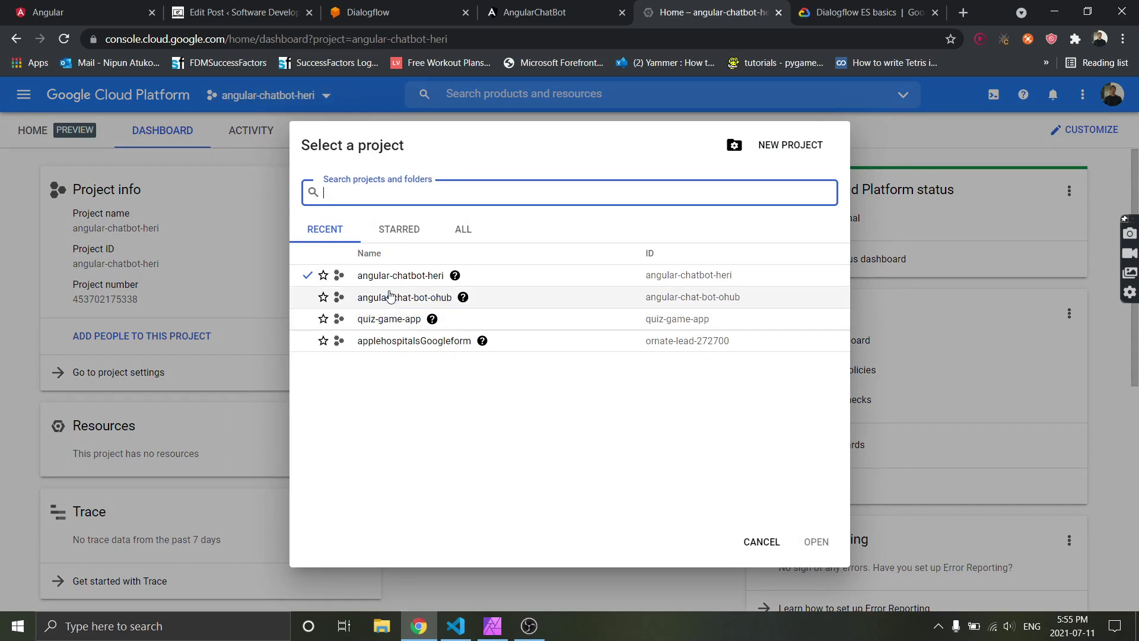
left_click(386, 15)
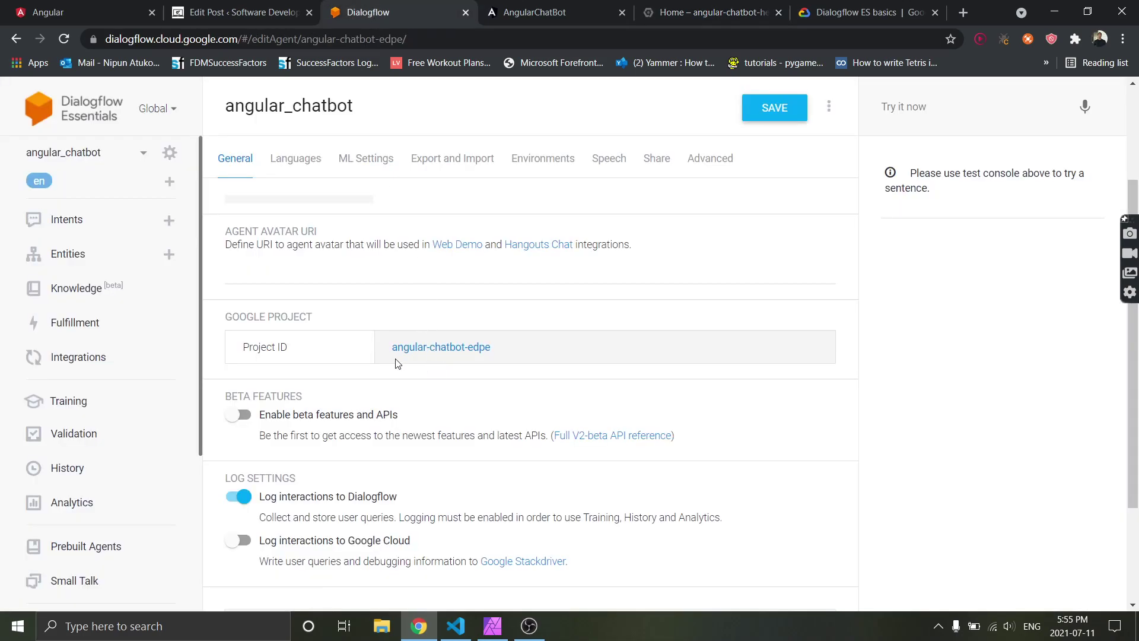
left_click(712, 12)
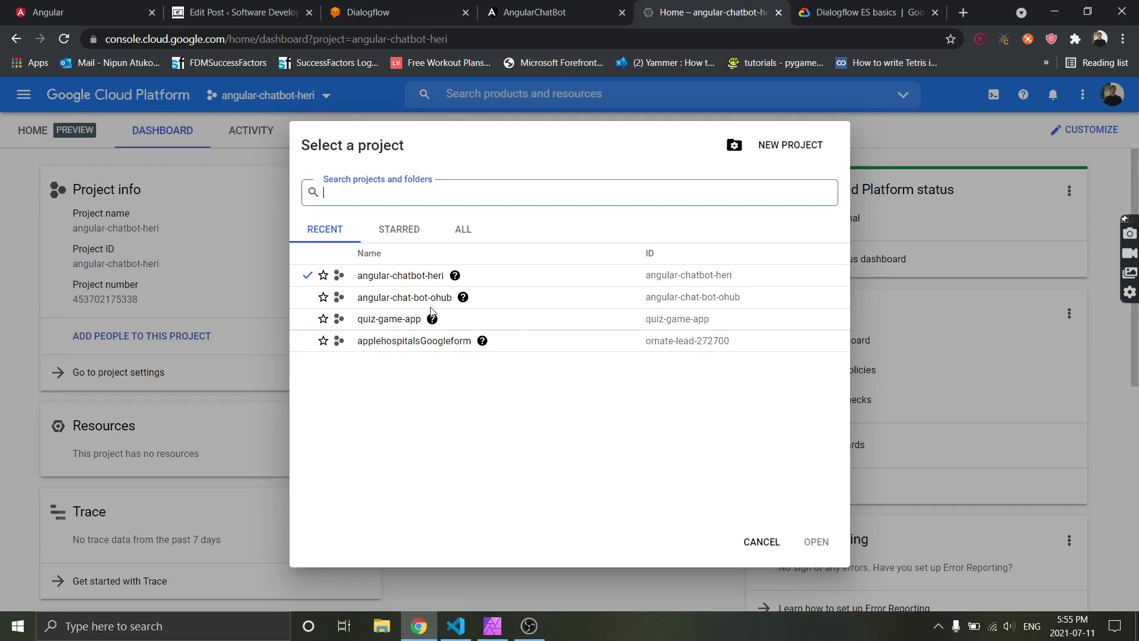
left_click(398, 284)
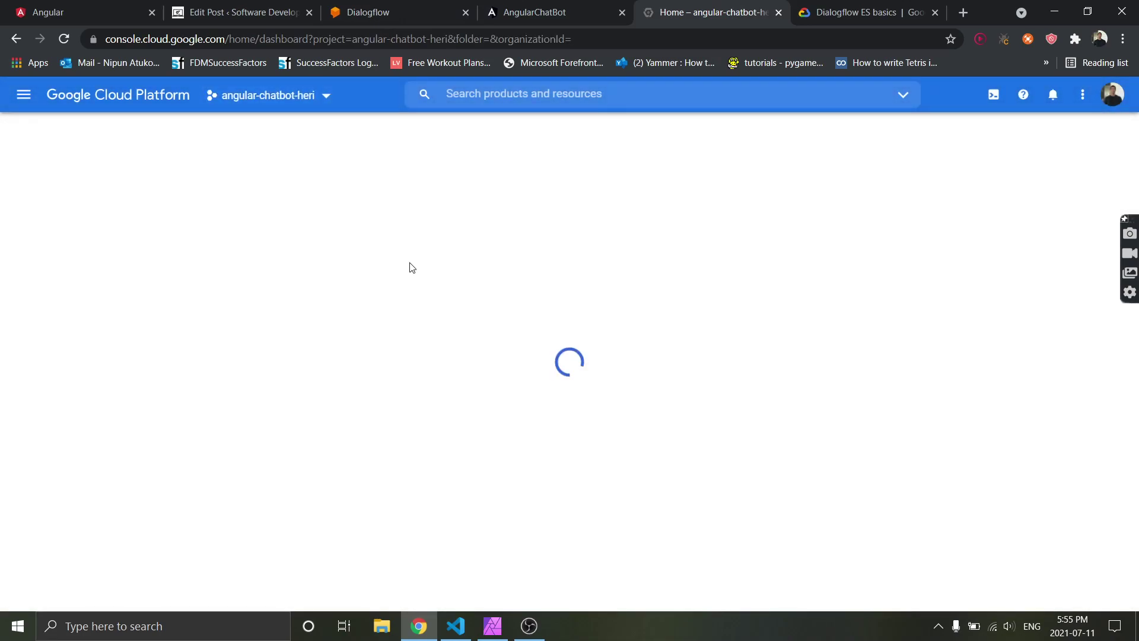
Step: Open the Service Accounts page under IAM & Admin for the angular-chatbot-heri project
left_click(31, 108)
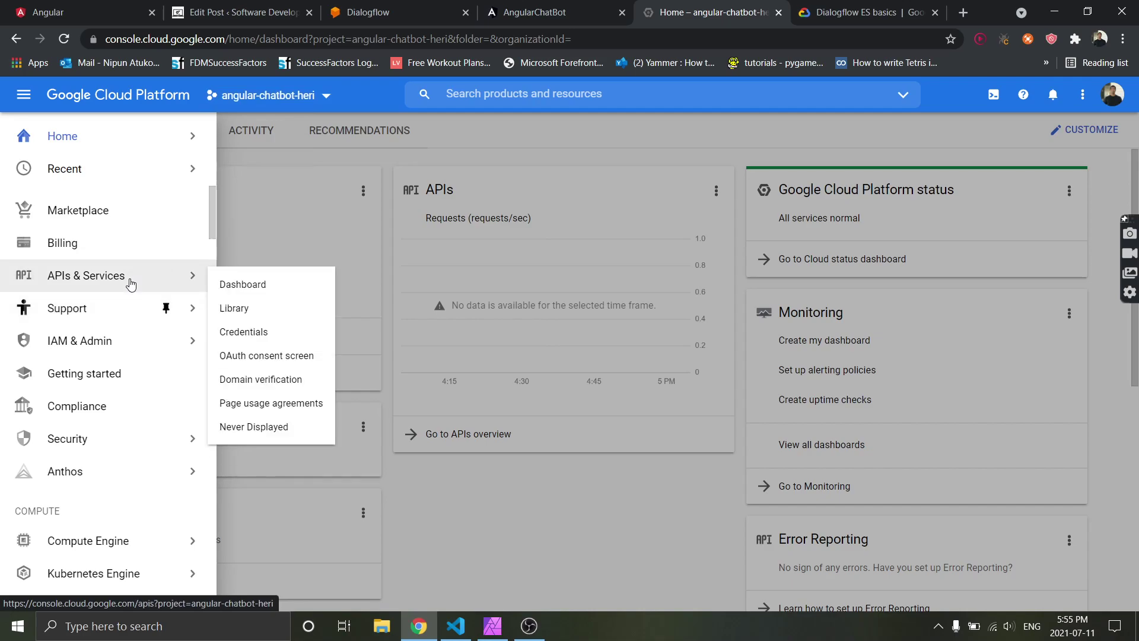
mouse_move(113, 351)
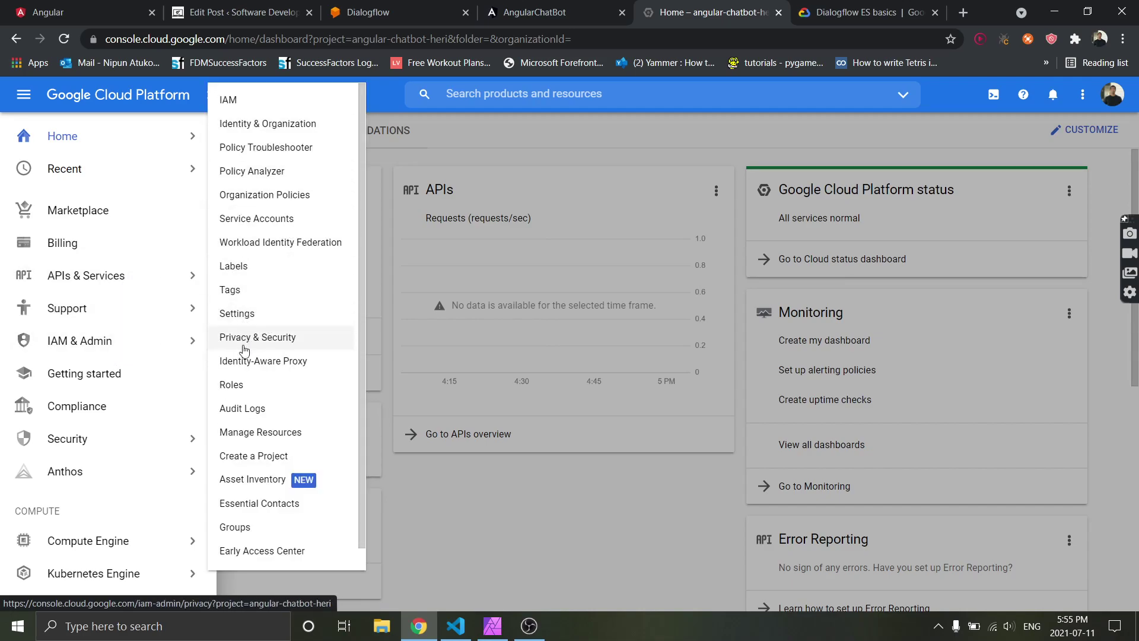
left_click(258, 222)
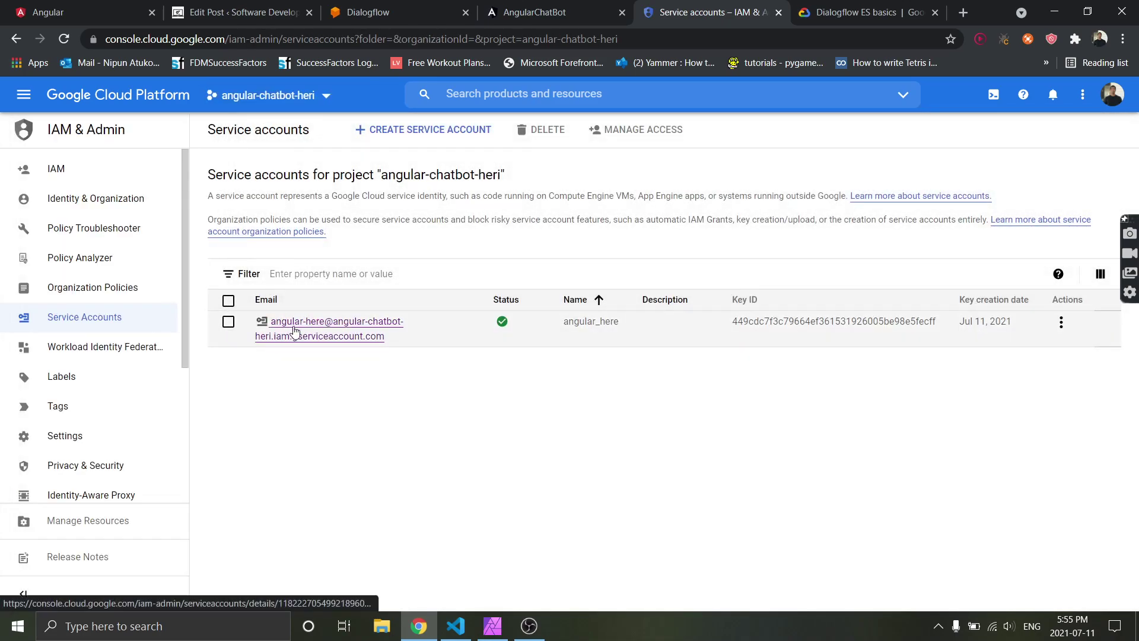
Step: Create a service account named angular_chatbot_2 and continue to its project access settings
left_click(423, 136)
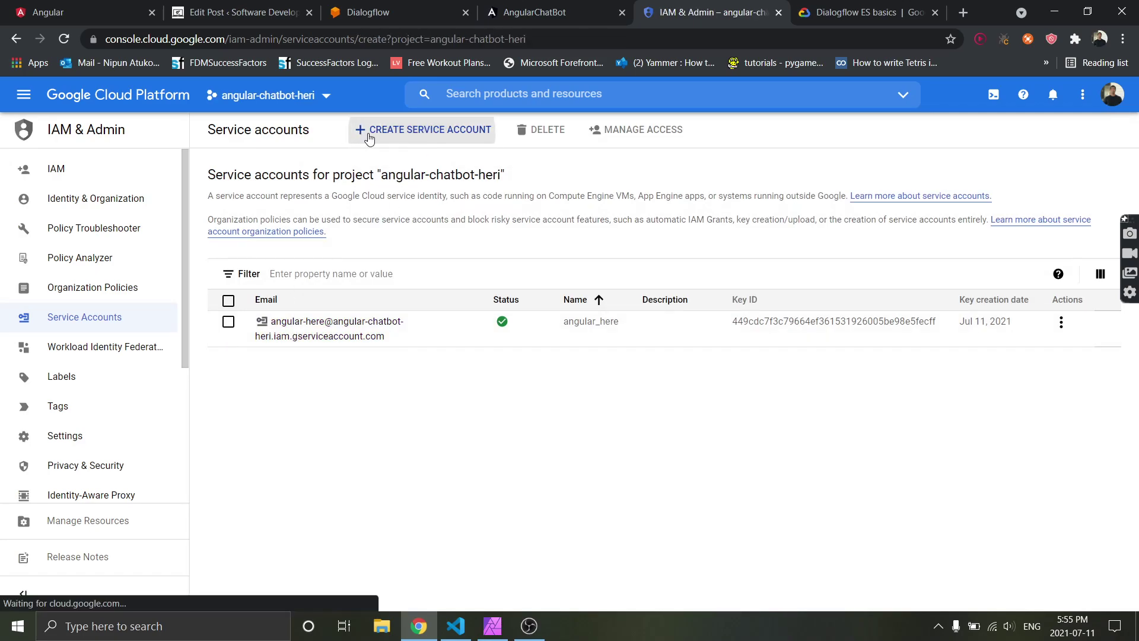
left_click(253, 214)
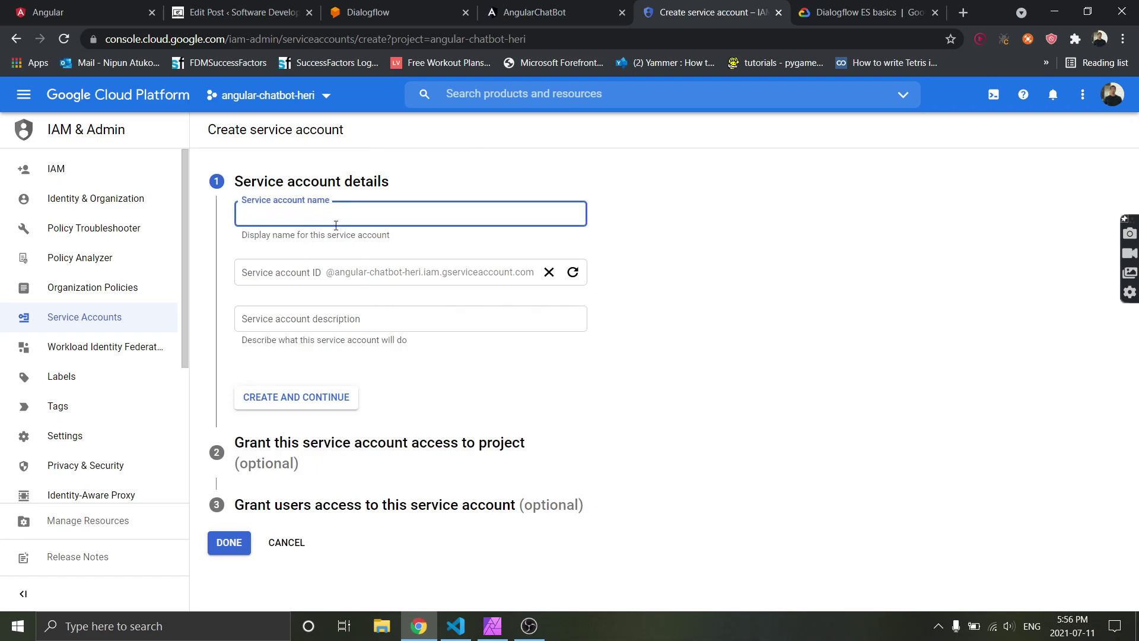
type("angular_chatbot_2")
key("Tab")
left_click(353, 398)
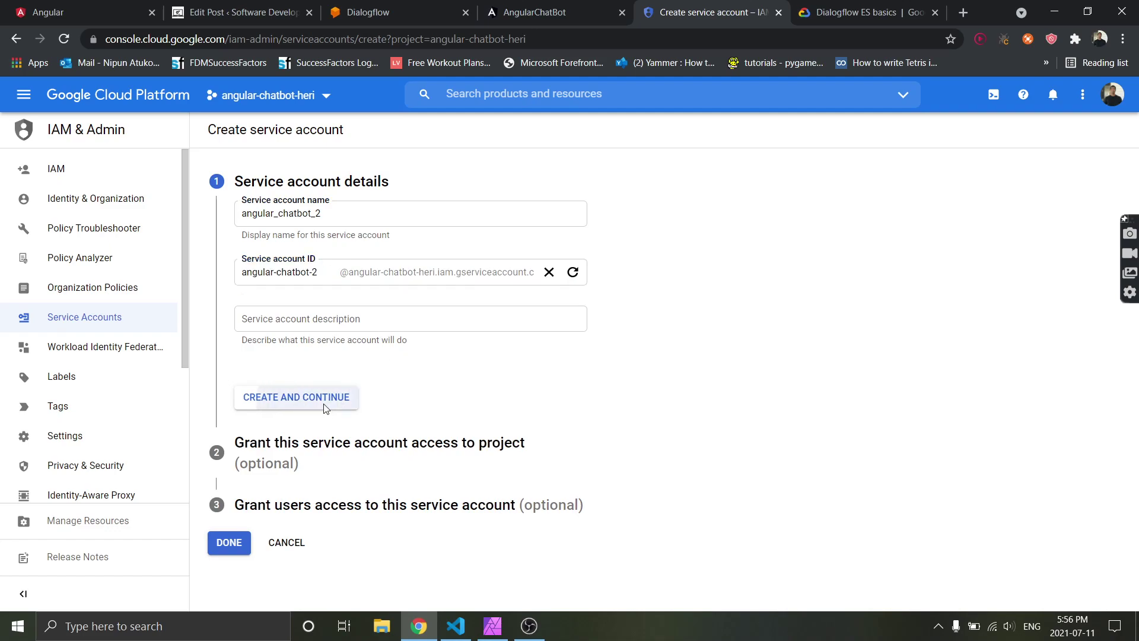
Step: Grant the new service account the Owner role on the project and finish its creation without adding user access
left_click(265, 318)
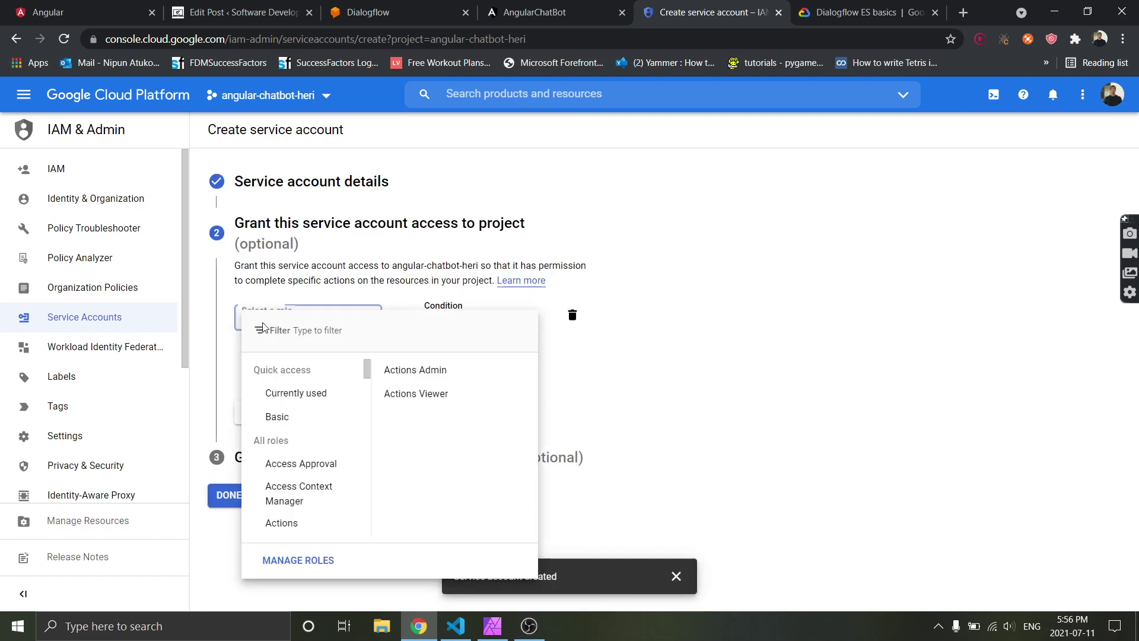
type("Owner")
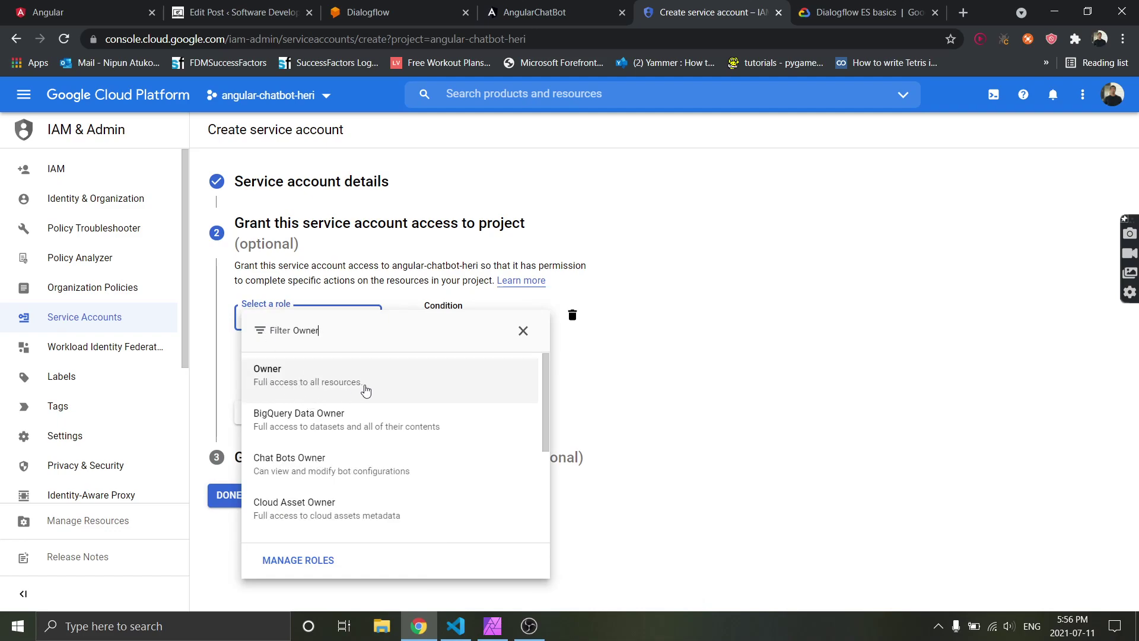
left_click(306, 379)
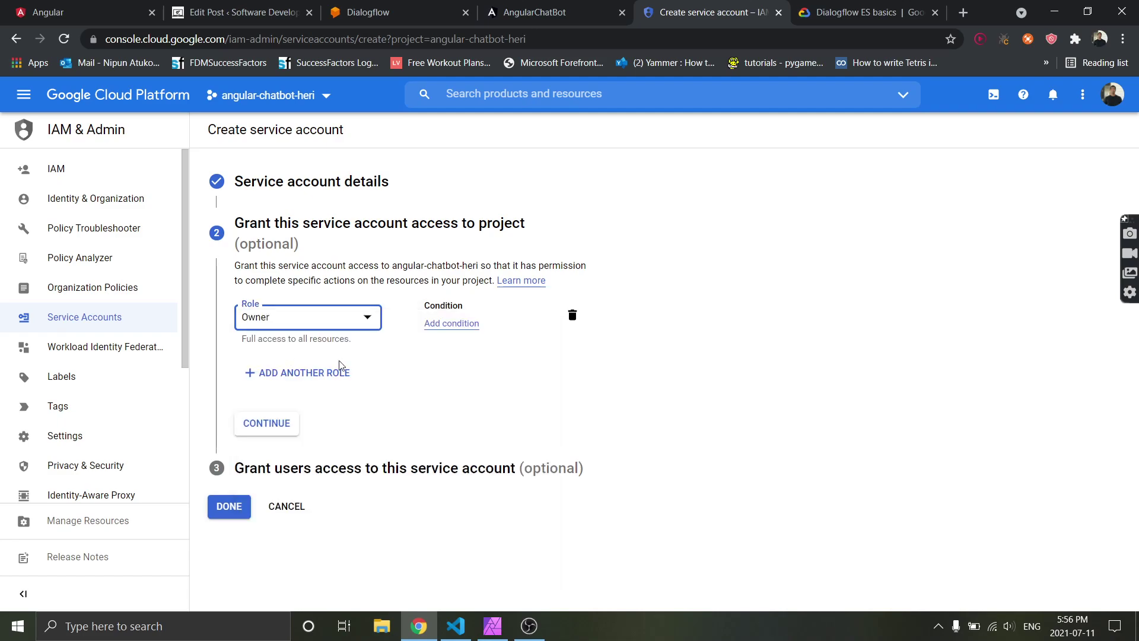
left_click(254, 425)
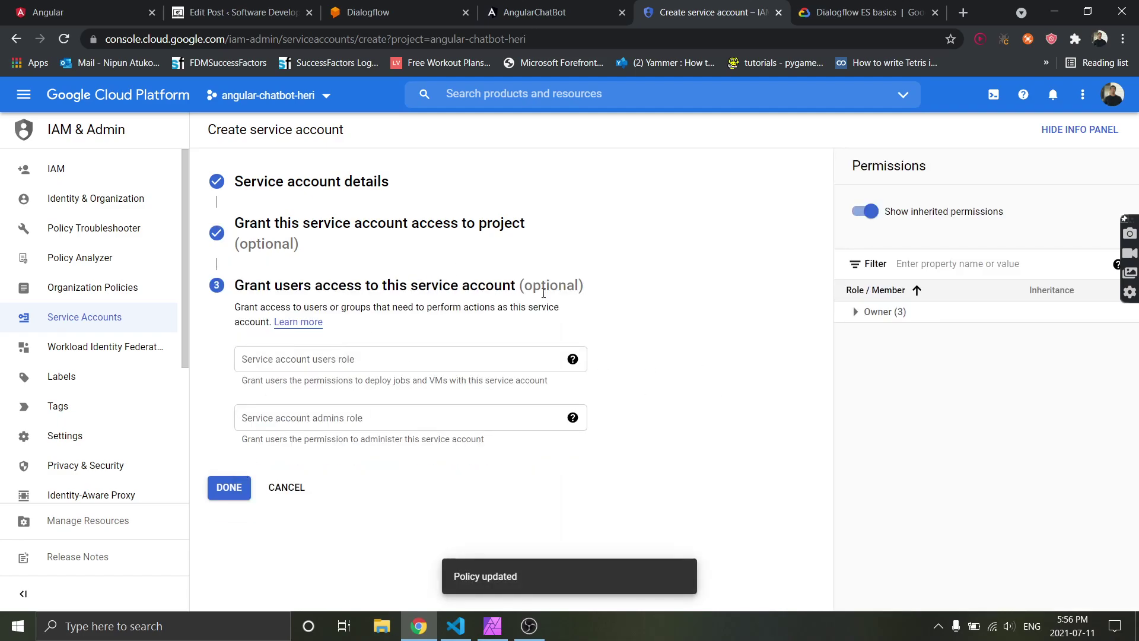
left_click_drag(491, 285, 612, 306)
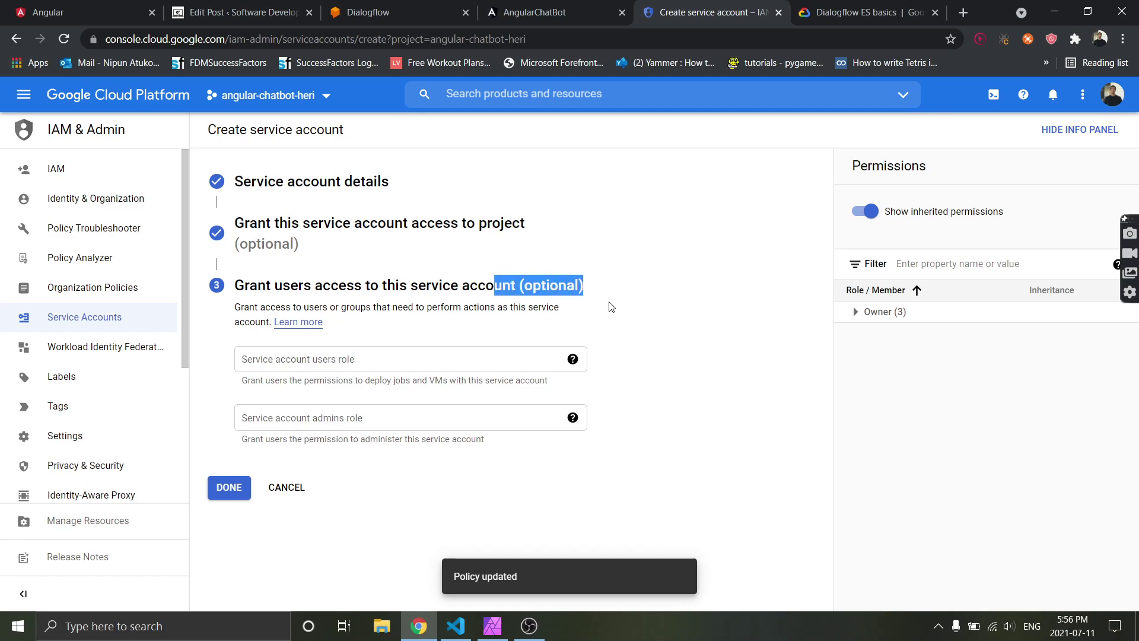
left_click(231, 488)
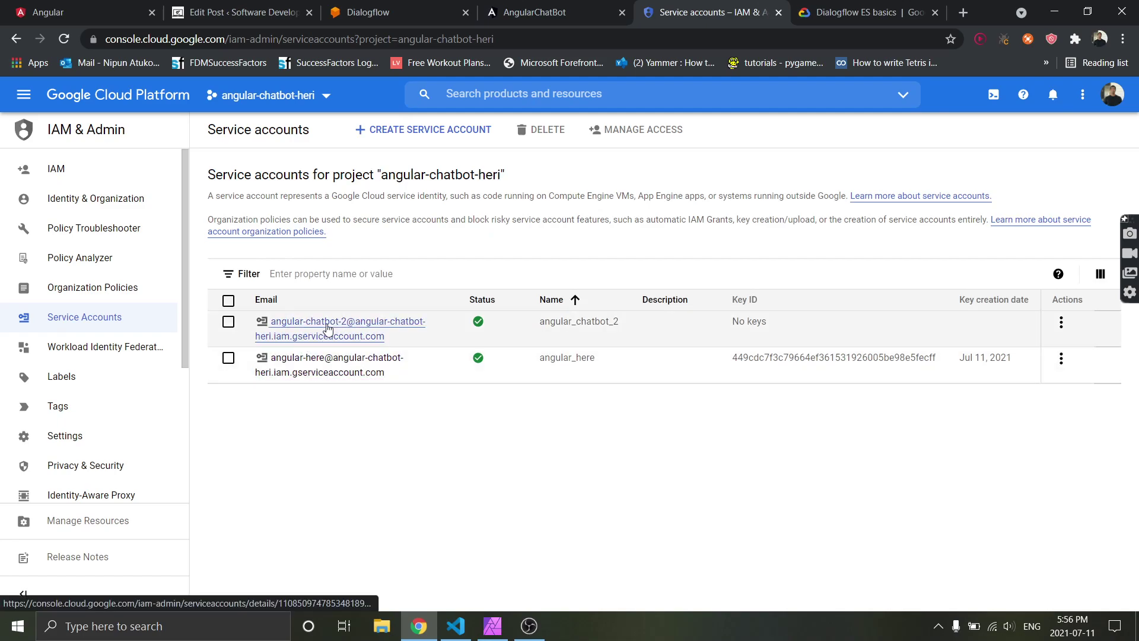
Step: Create and download a private key in JSON format for the angular_chatbot_2 service account
left_click(323, 333)
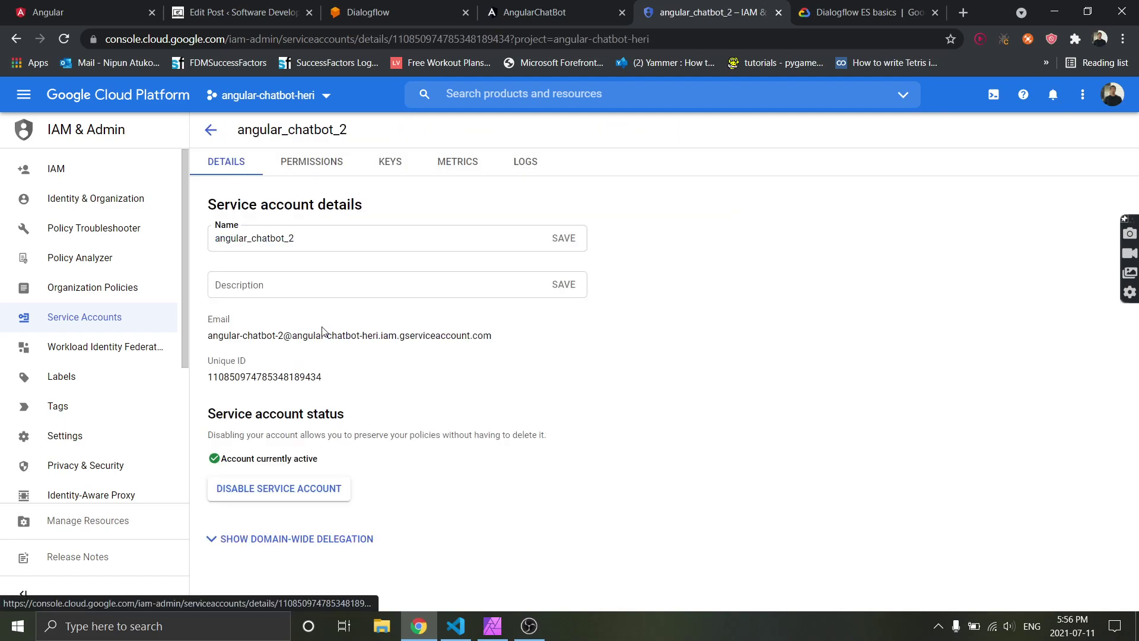
left_click(388, 165)
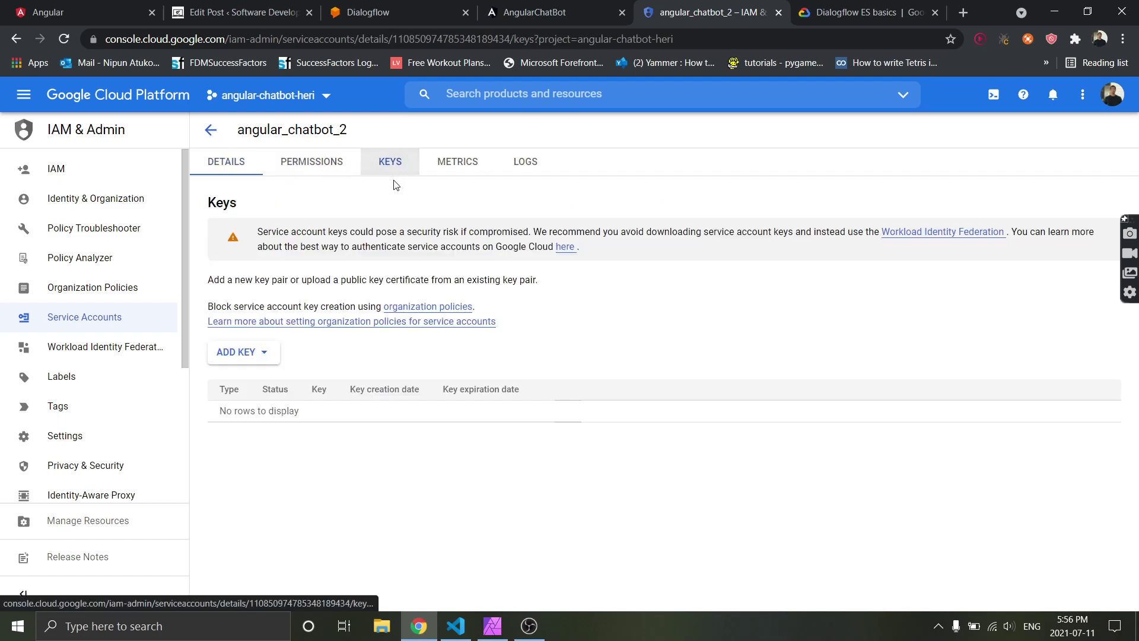
left_click(262, 356)
left_click(269, 382)
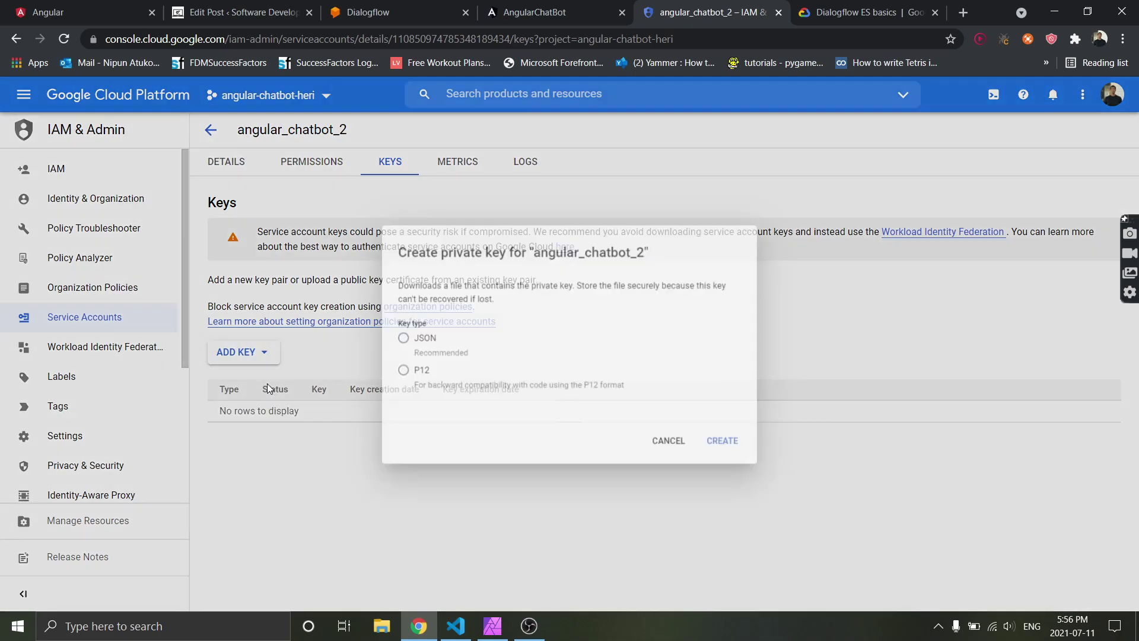
left_click(403, 345)
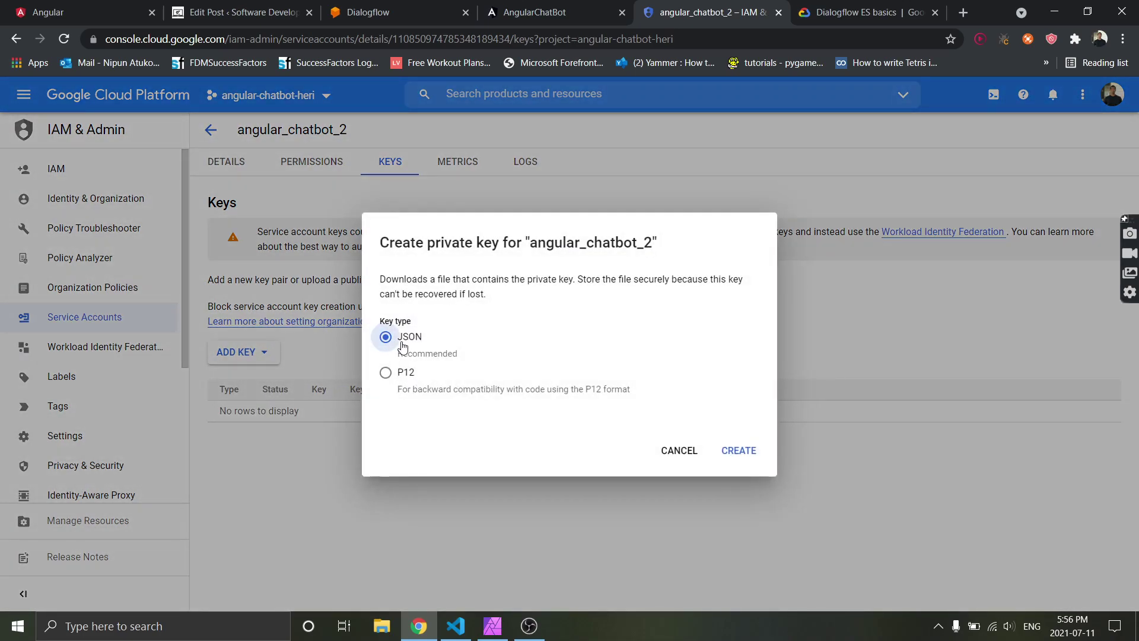
left_click(736, 451)
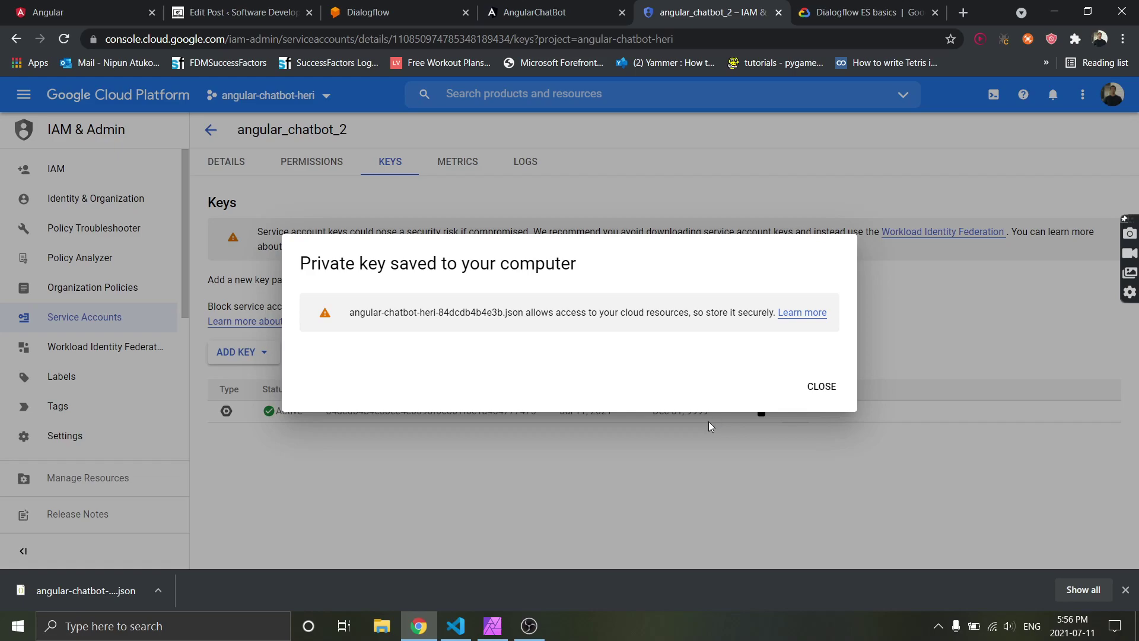
Step: Switch to Visual Studio Code, open the .gitignore file in angularChatBot and examine its entry for the JSON key file
left_click(456, 626)
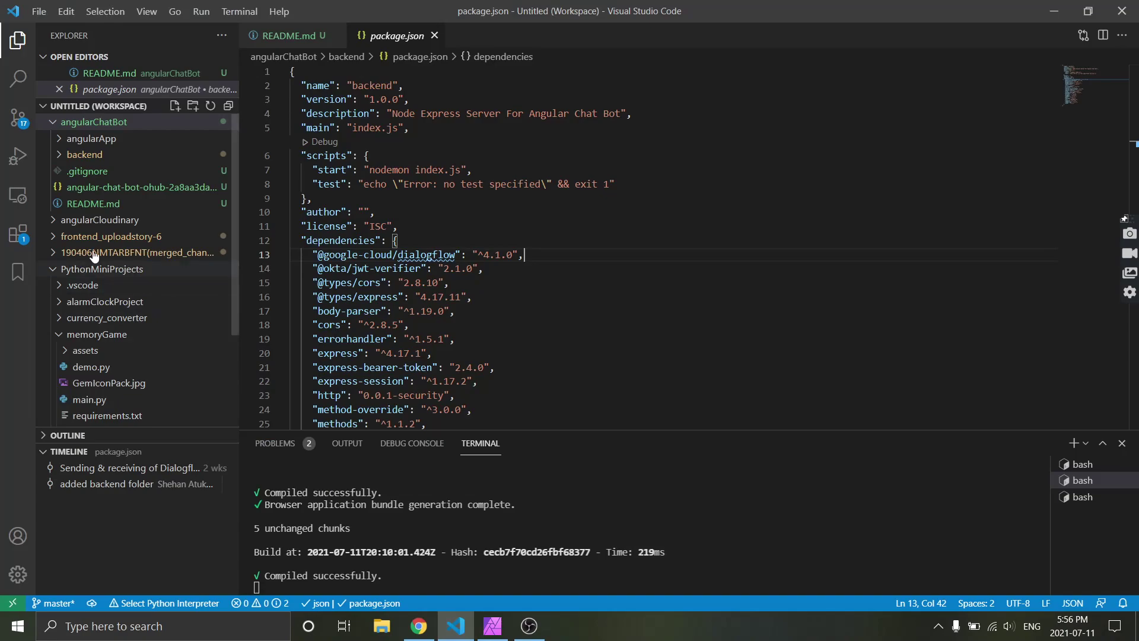
scroll(148, 351, "down", 4)
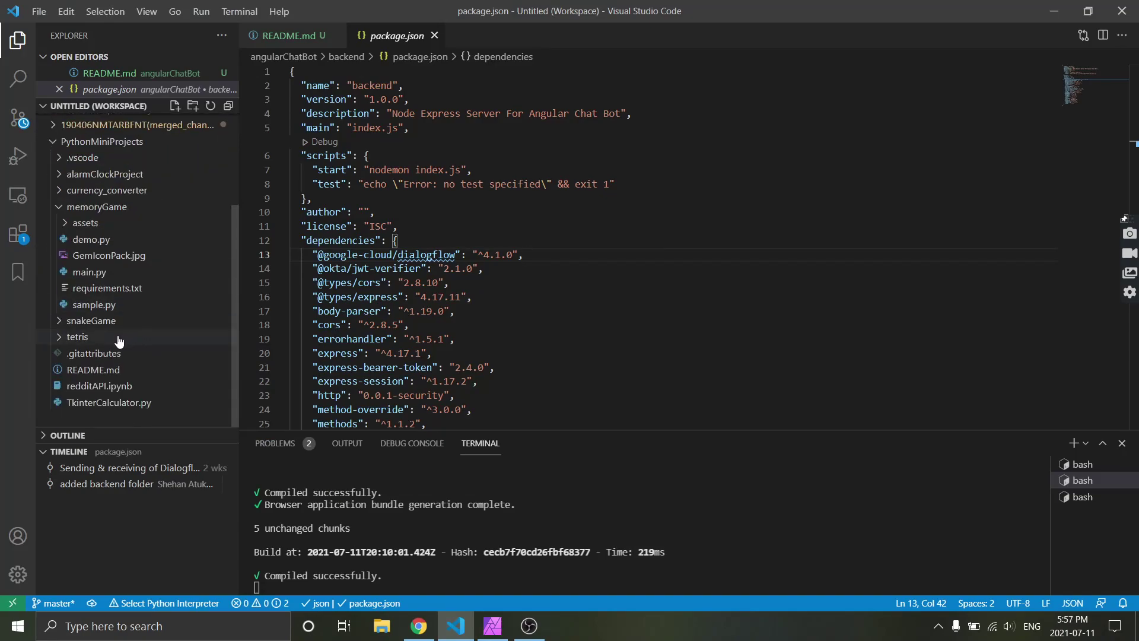
scroll(113, 356, "up", 4)
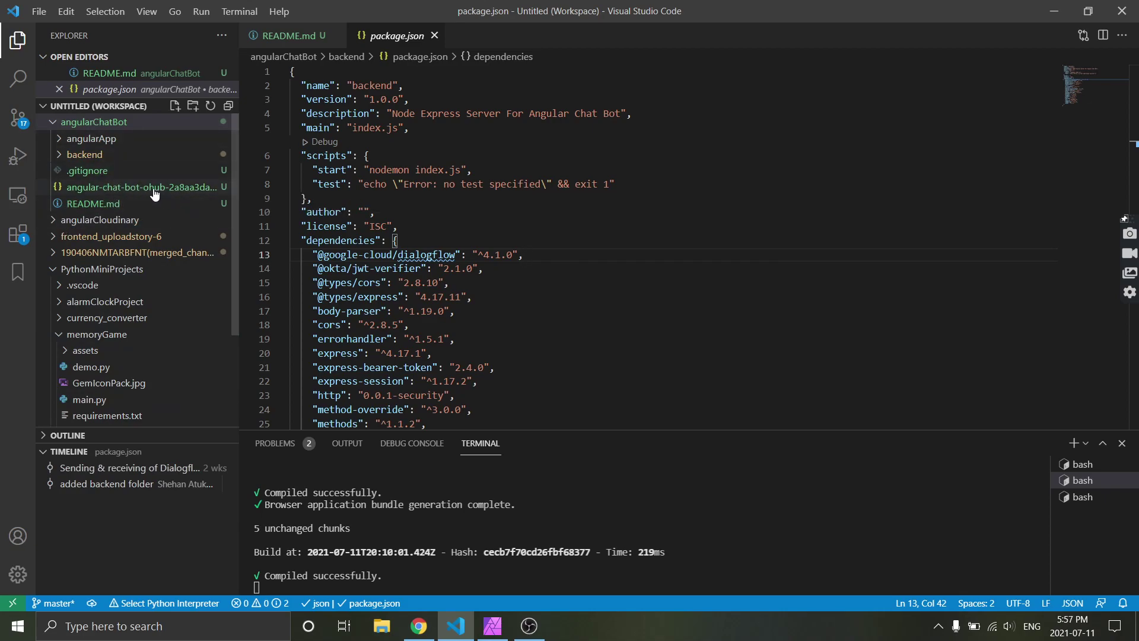
left_click(106, 172)
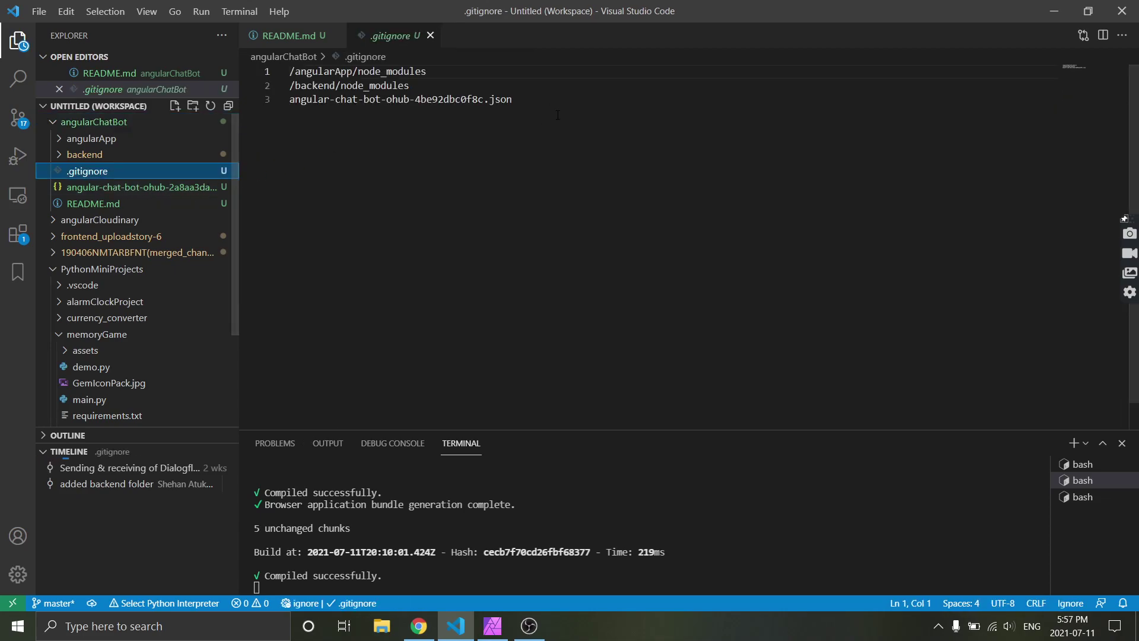
left_click(332, 136)
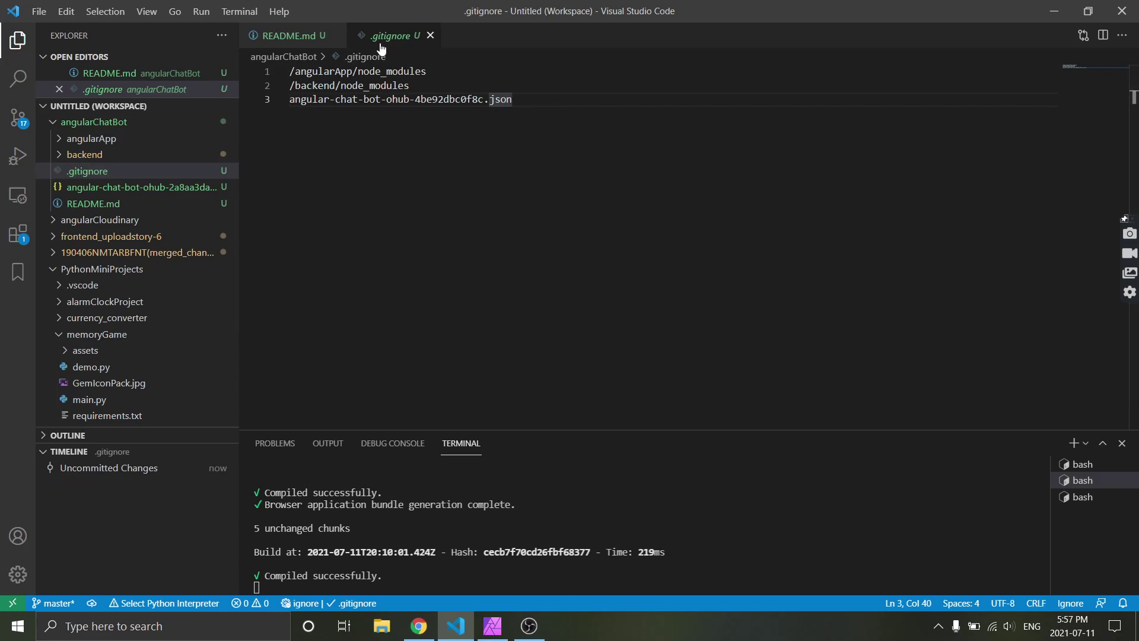
key("shift+Home")
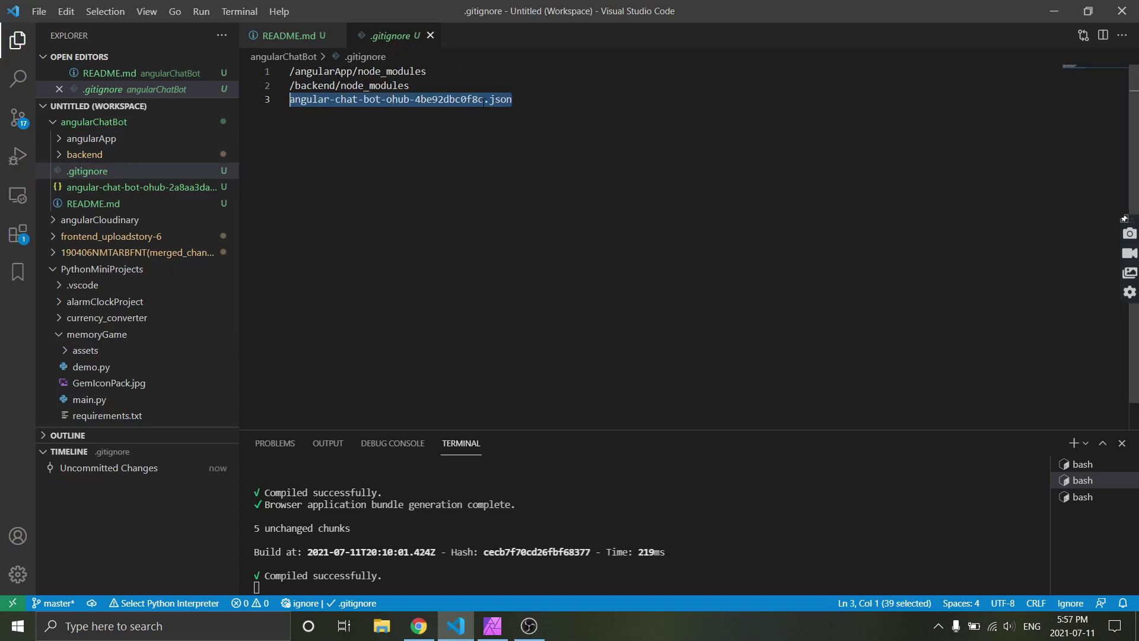
key("End")
key("ctrl+shift+Left")
key("ctrl+shift+Left")
key("ctrl+shift+Left")
key("shift+Home")
left_click_drag(552, 101, 279, 105)
Step: Stop the running angularApp and backend servers in their bash terminals
left_click(1077, 480)
left_click(1079, 502)
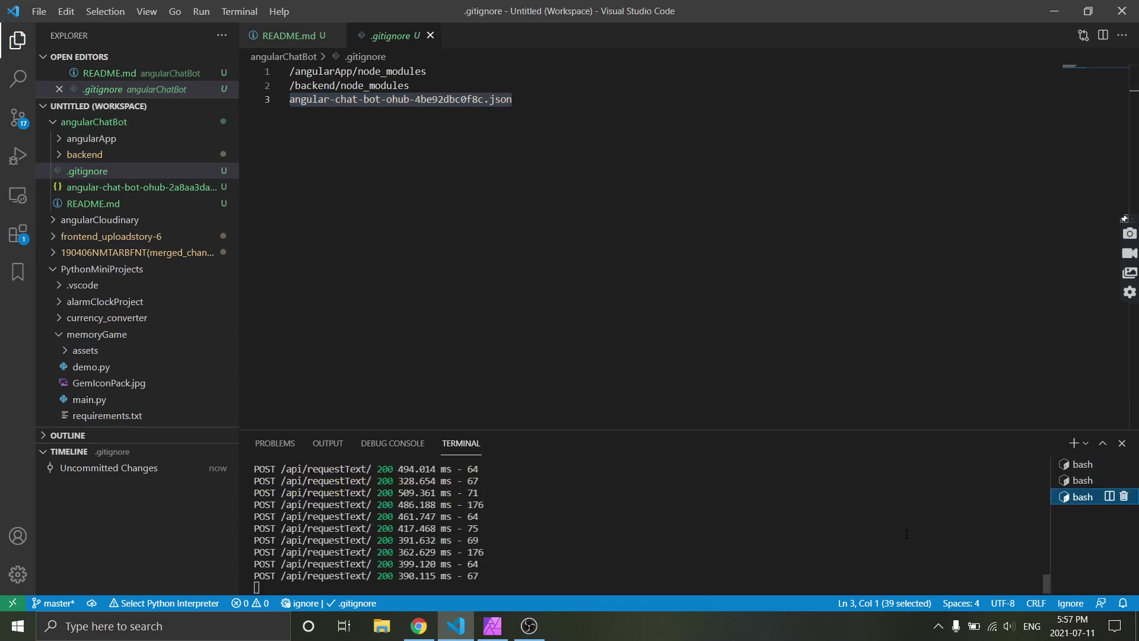
left_click(1078, 465)
key("Up")
left_click(1080, 480)
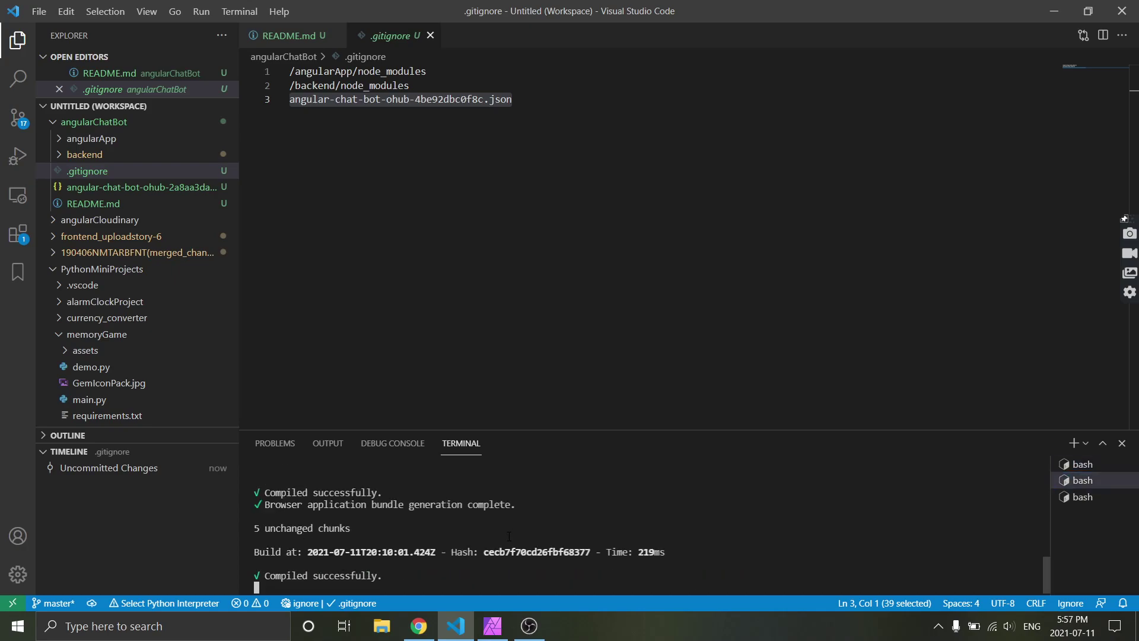
key("ctrl+c")
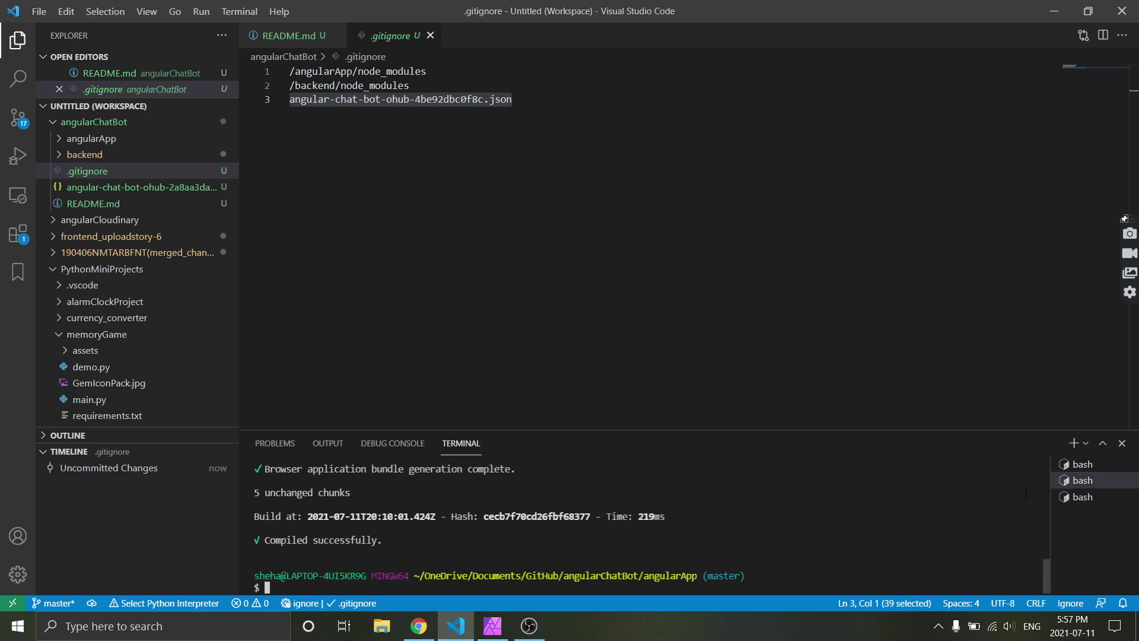
left_click(1083, 496)
key("ctrl+c")
Step: In the backend terminal, export GOOGLE_APPLICATION_CREDENTIALS with the full path of the angular-chat-bot-ohub JSON key file in angularChatBot
key("Up")
key("Up")
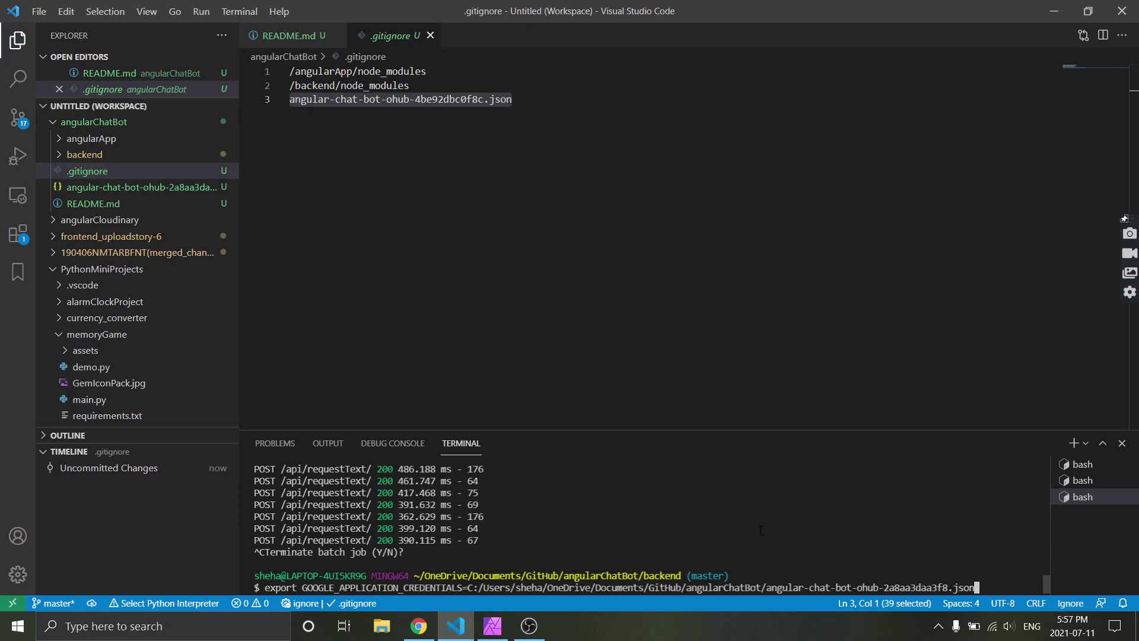
left_click_drag(265, 587, 976, 588)
left_click(302, 588)
key("ctrl+c")
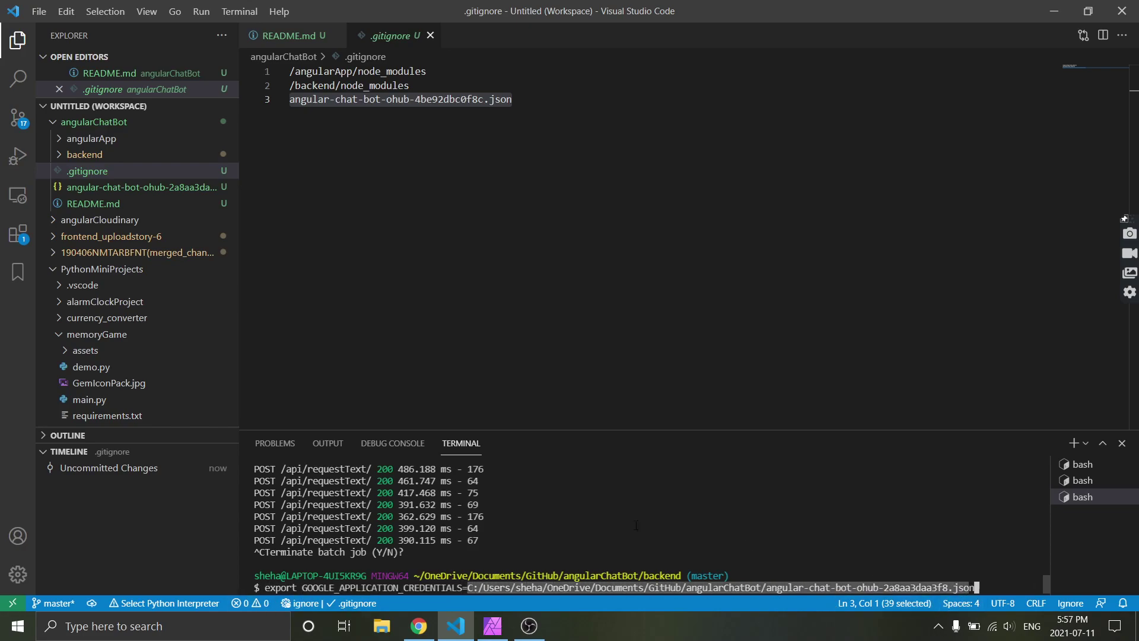
right_click(98, 190)
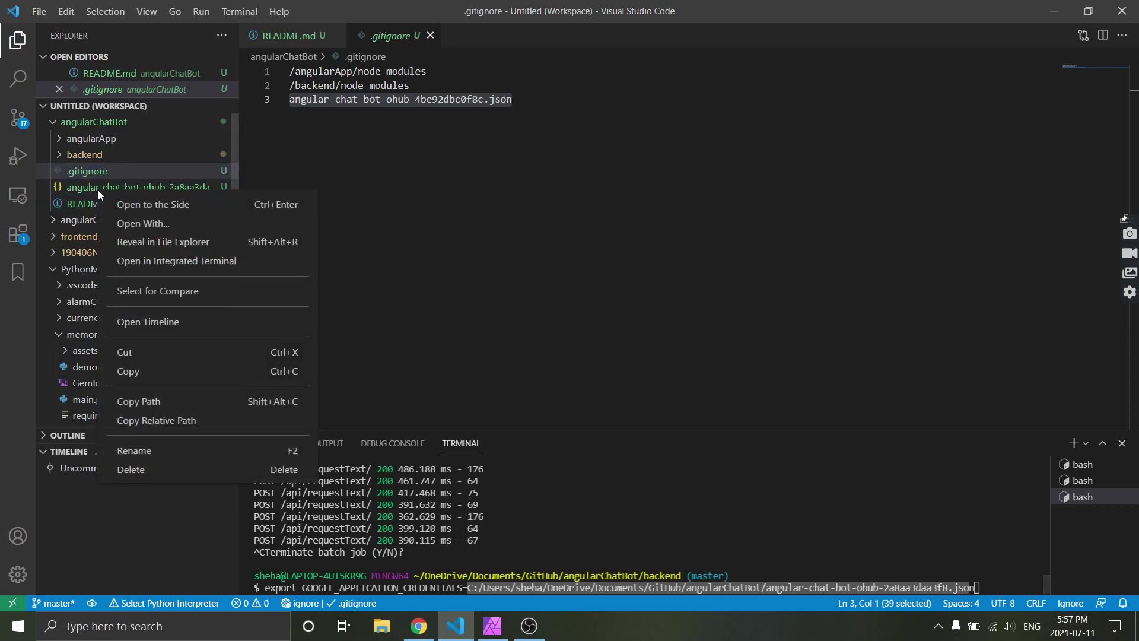
left_click(184, 408)
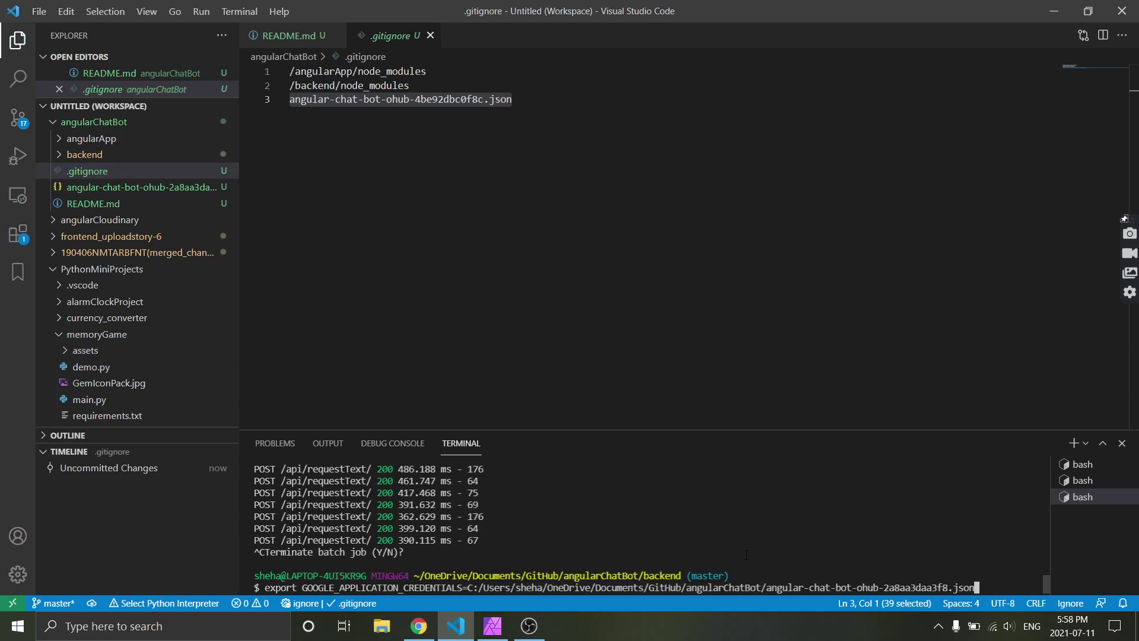
left_click_drag(463, 588, 1004, 588)
key("ctrl+c")
key("Return")
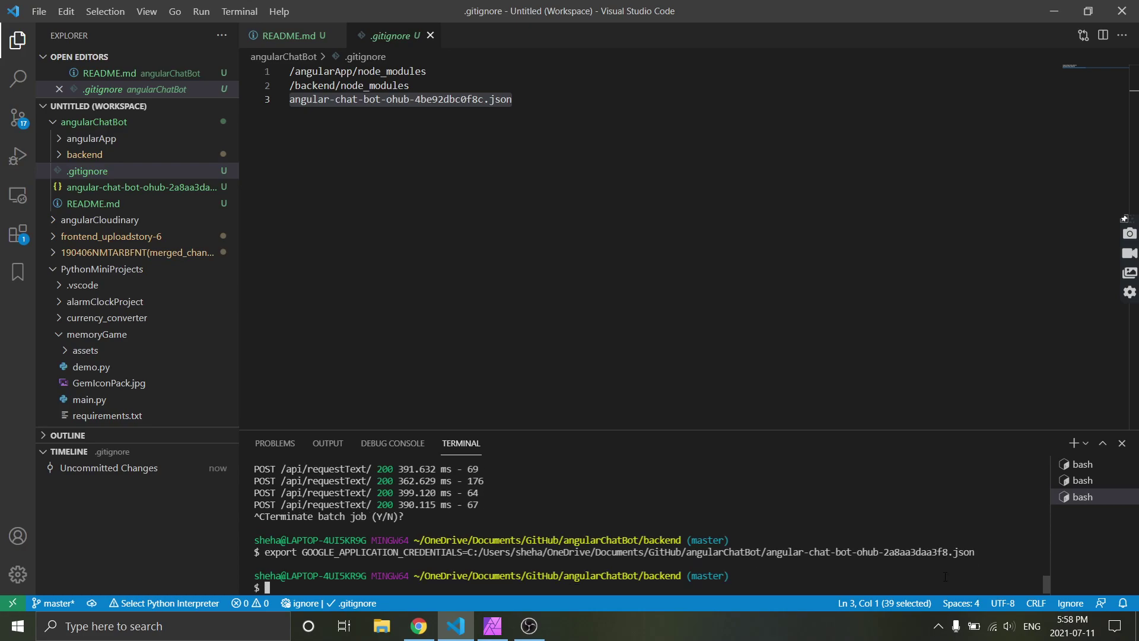
Step: Examine the key file path in the executed export command
key("Up")
key("Down")
left_click_drag(975, 552, 468, 552)
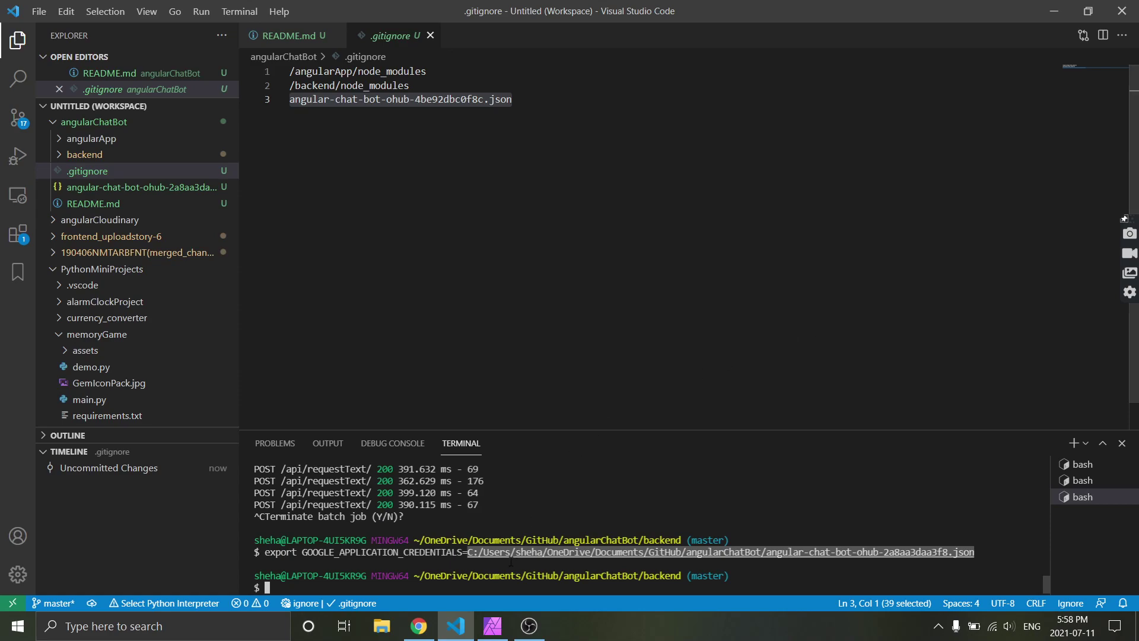
key("ctrl+c")
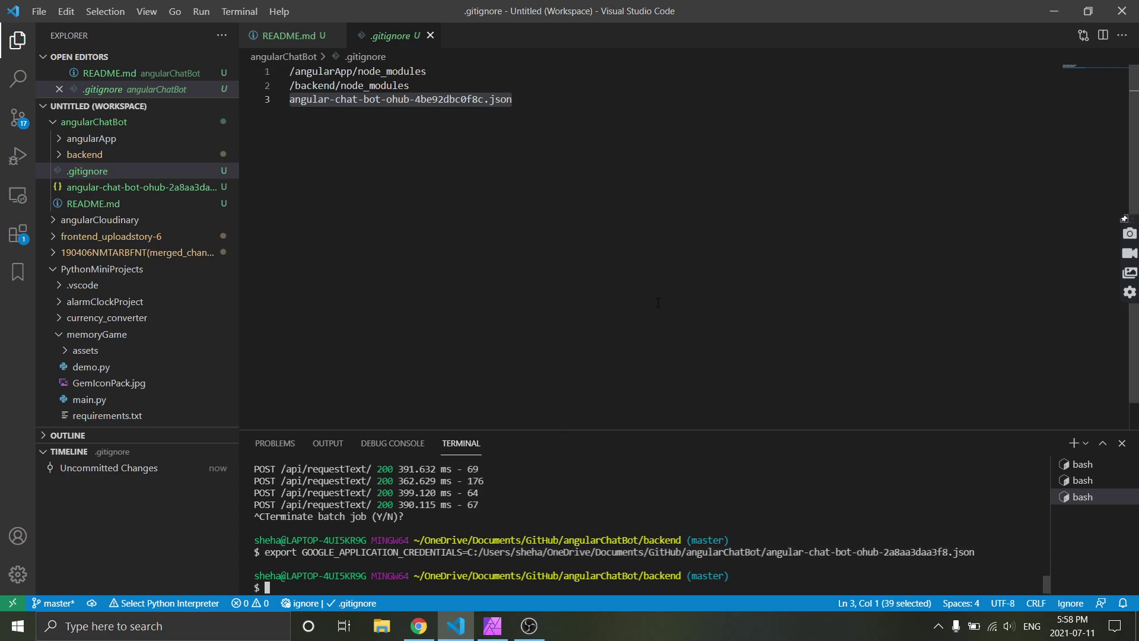
scroll(658, 303, "down", 1)
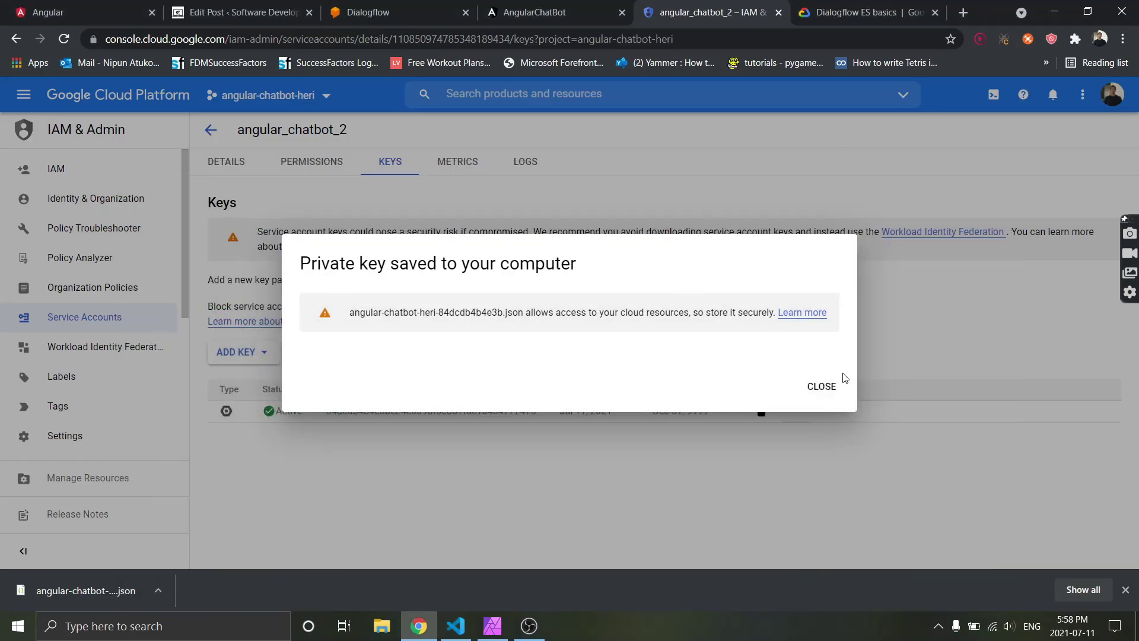
Step: Switch to Google Cloud Platform and dismiss the saved private key notice, keeping the angular_chatbot_2 keys page in view
left_click(825, 387)
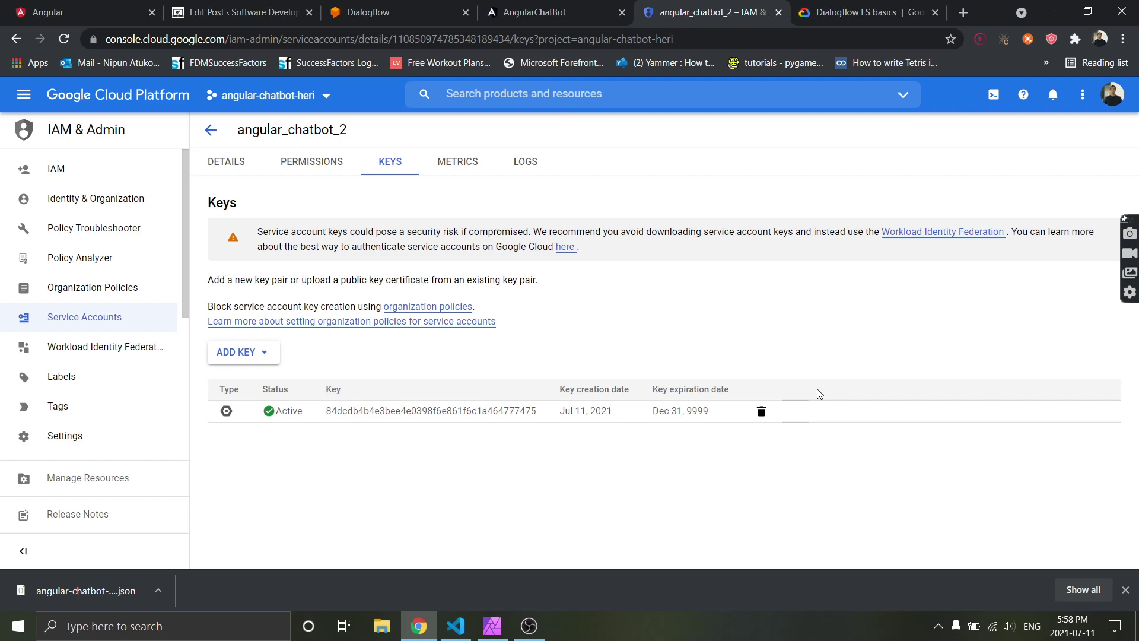
left_click(456, 626)
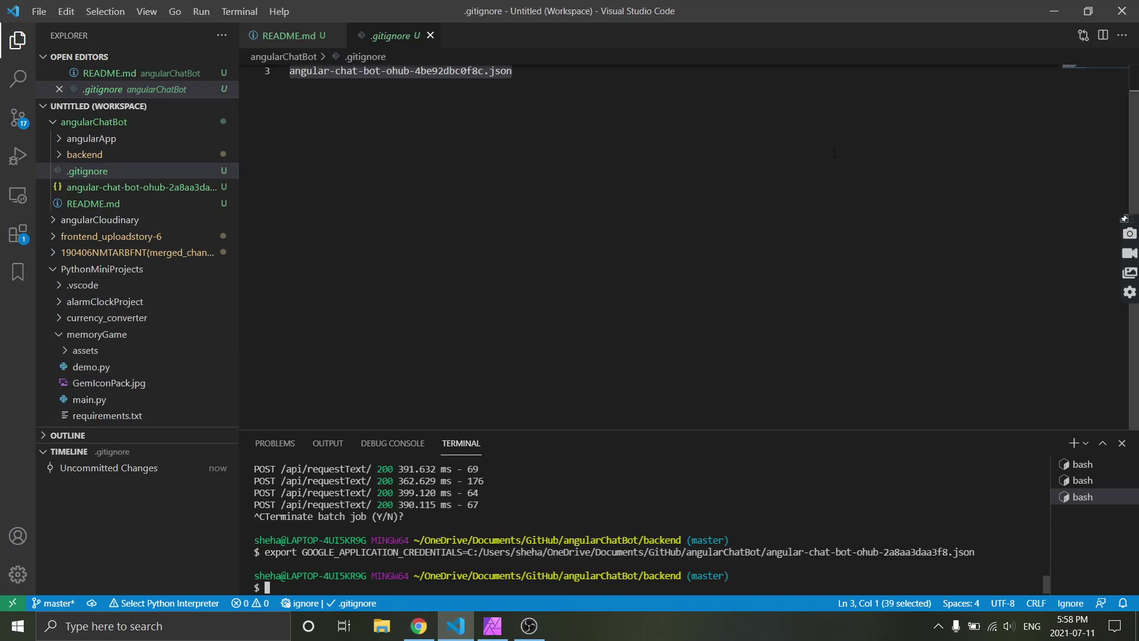
left_click(1055, 12)
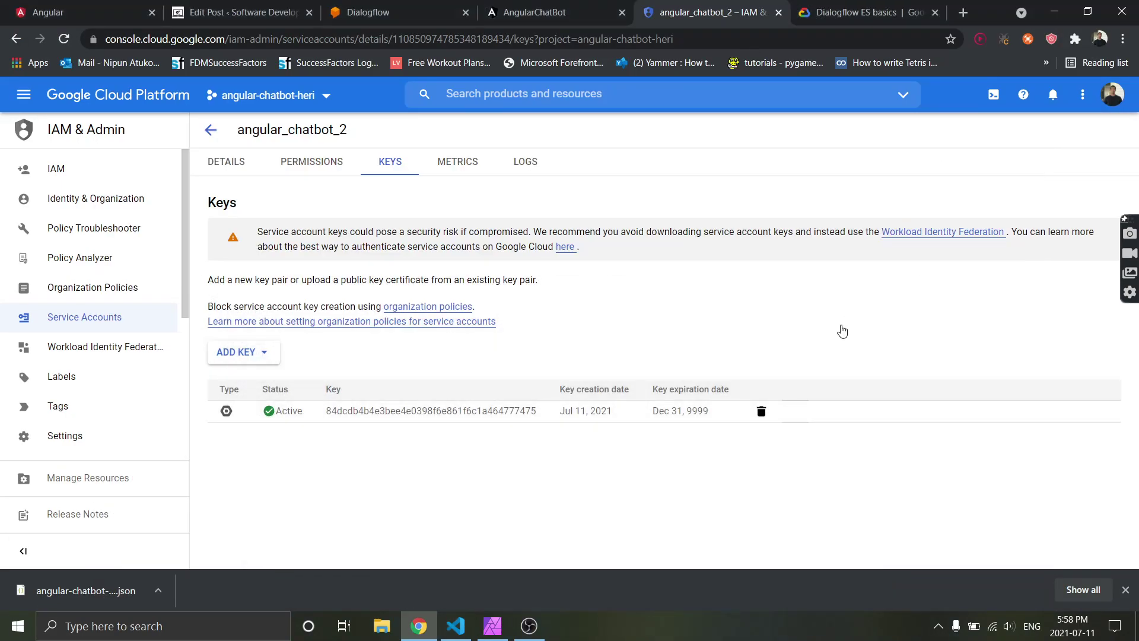